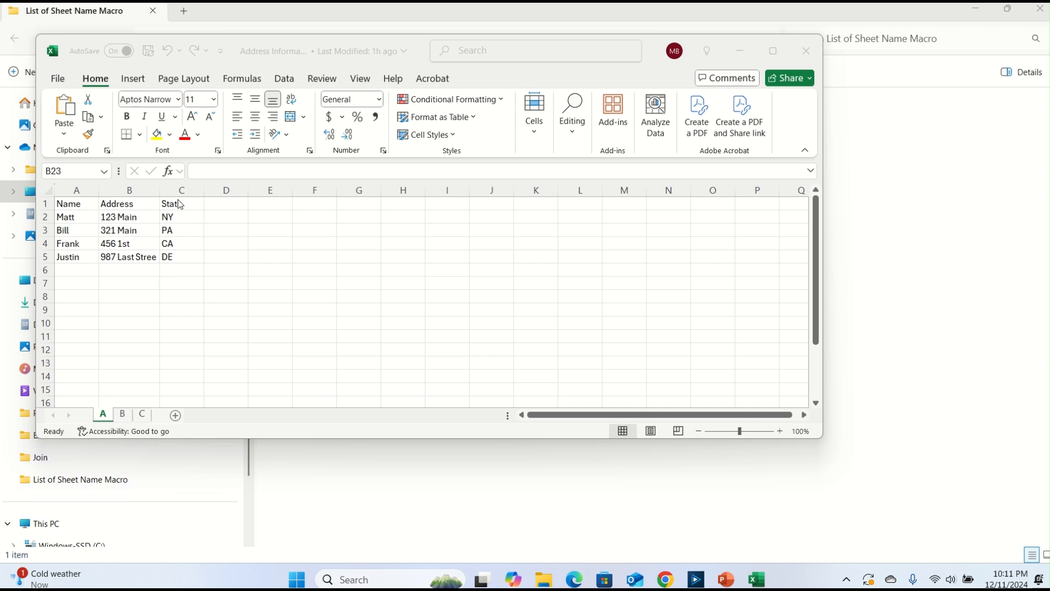
Step: Review the columns on sheets B and C of the Address Information workbook, and close the workbook
click(124, 417)
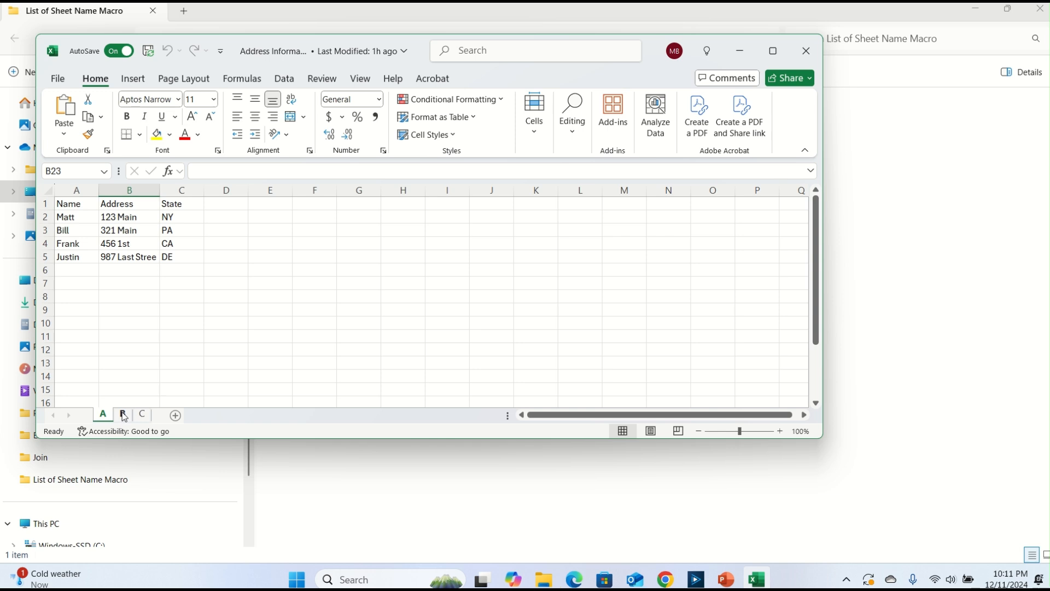
click(124, 416)
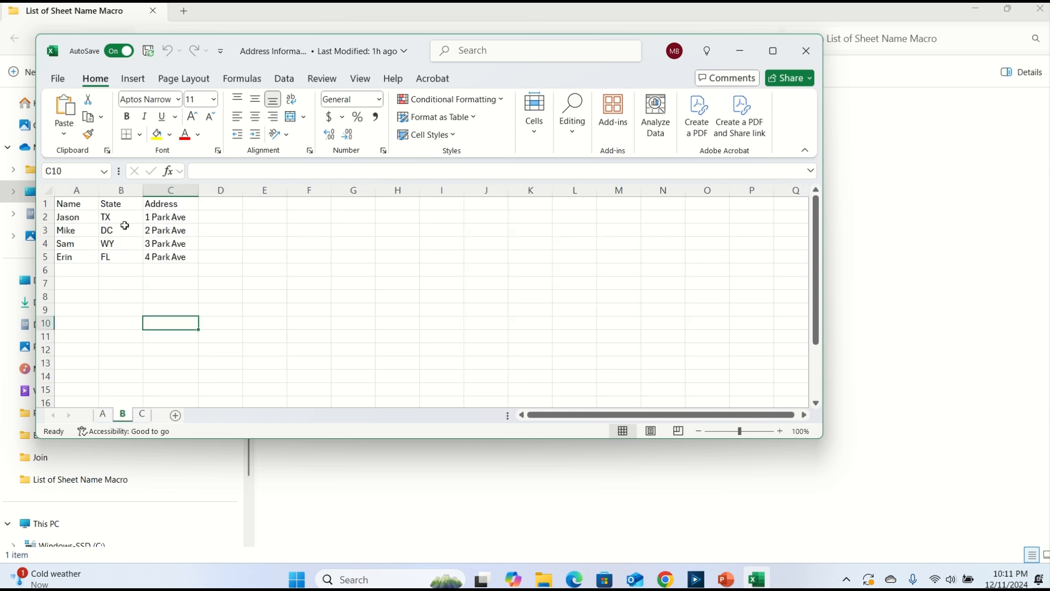
click(142, 416)
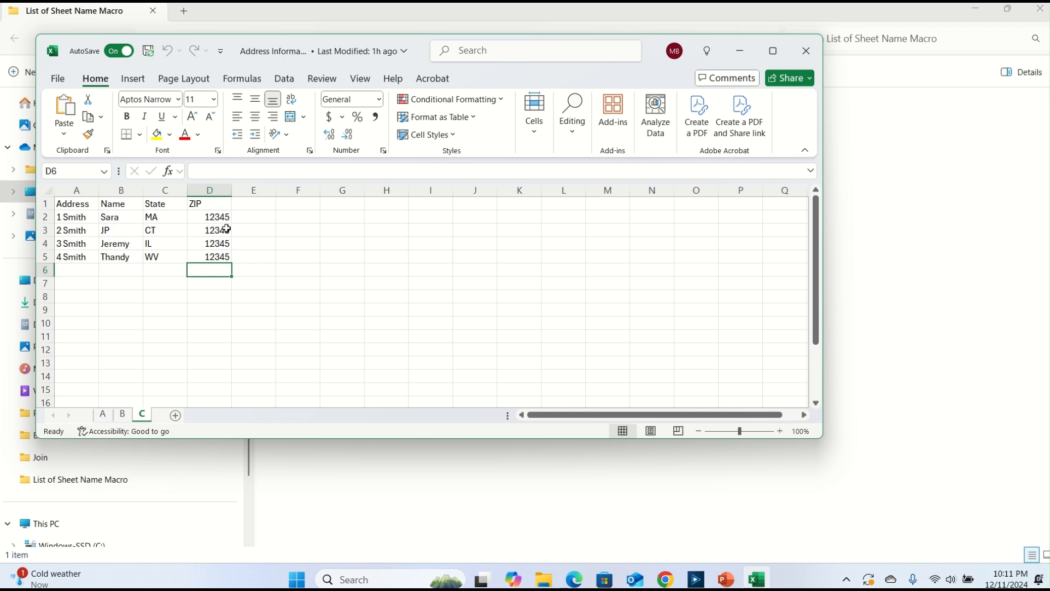
click(807, 49)
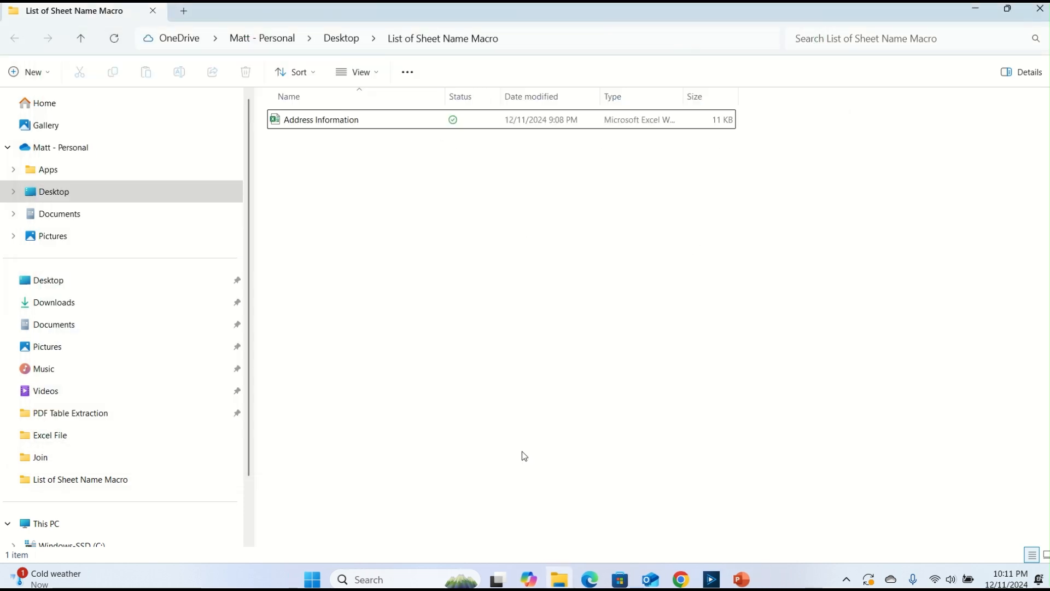
Step: Switch to Alteryx Designer and place an Input Data tool on the empty workflow canvas
click(711, 579)
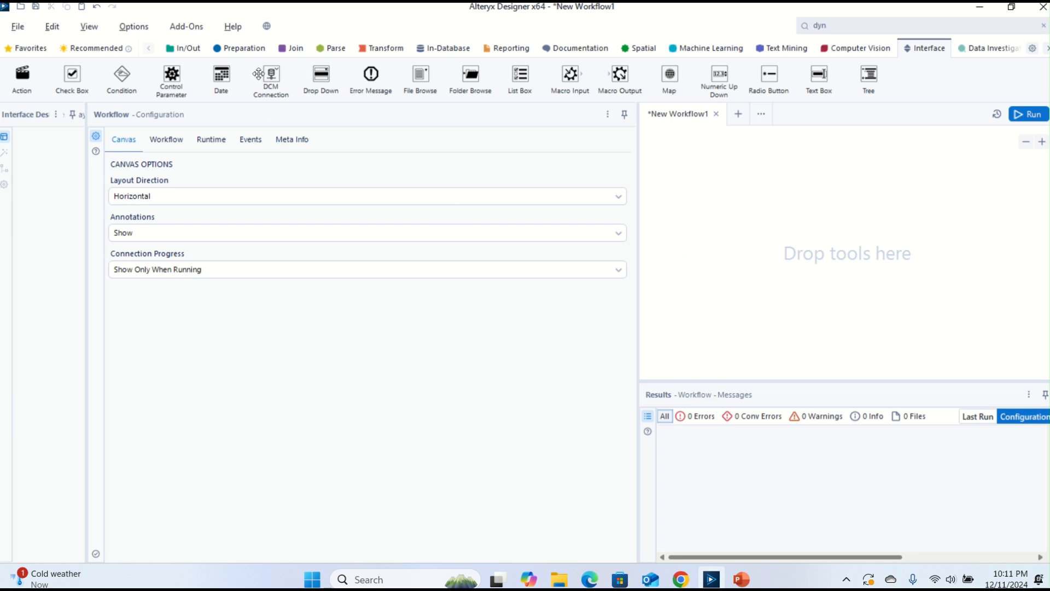
click(187, 47)
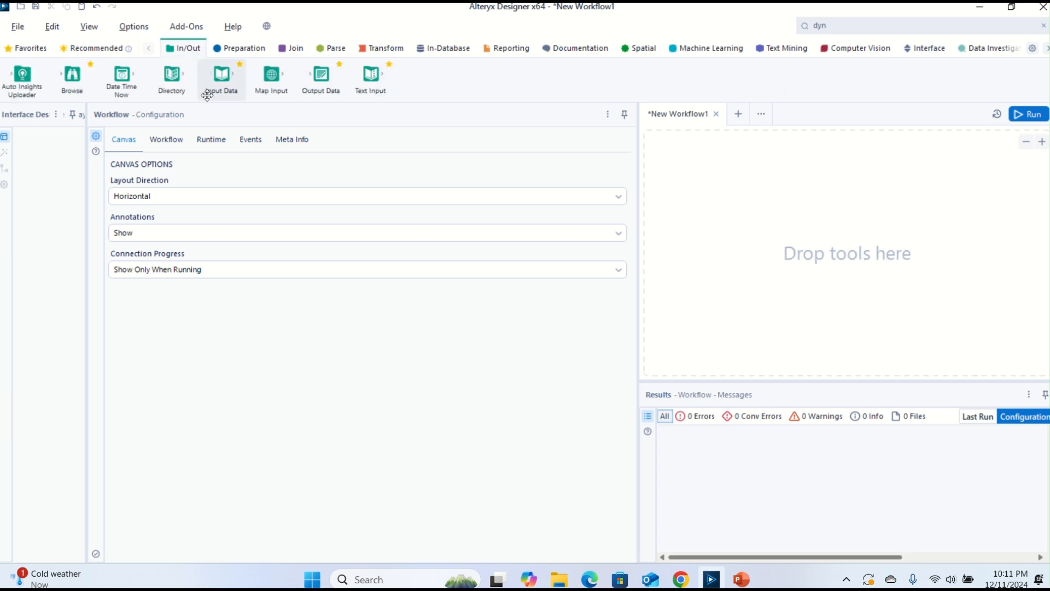
drag(229, 77, 671, 257)
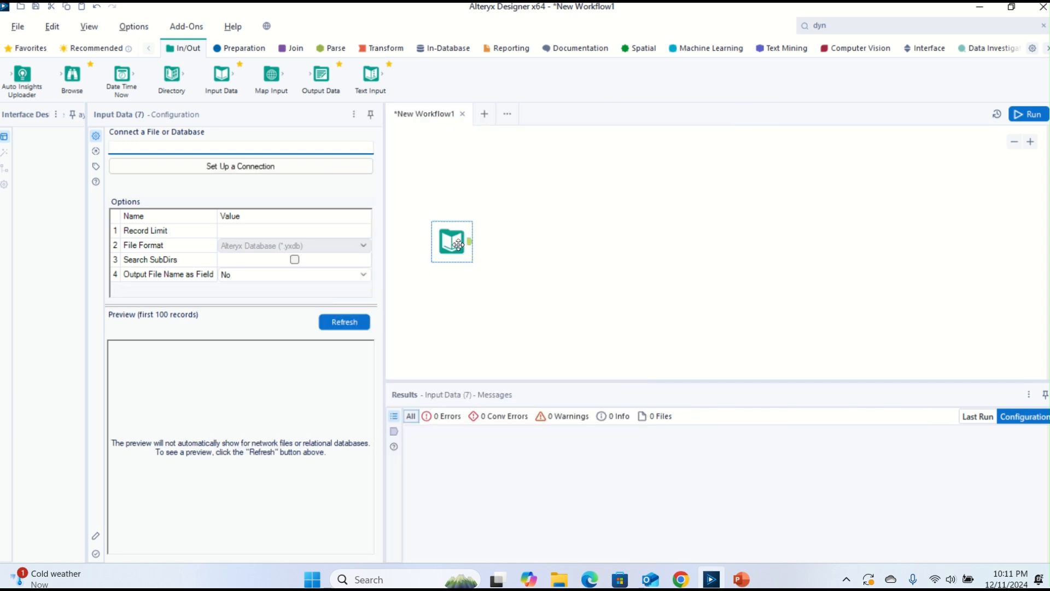
Step: Connect the Input Data tool to the recent file Address Information.xlsx, importing only the list of sheet names
click(228, 167)
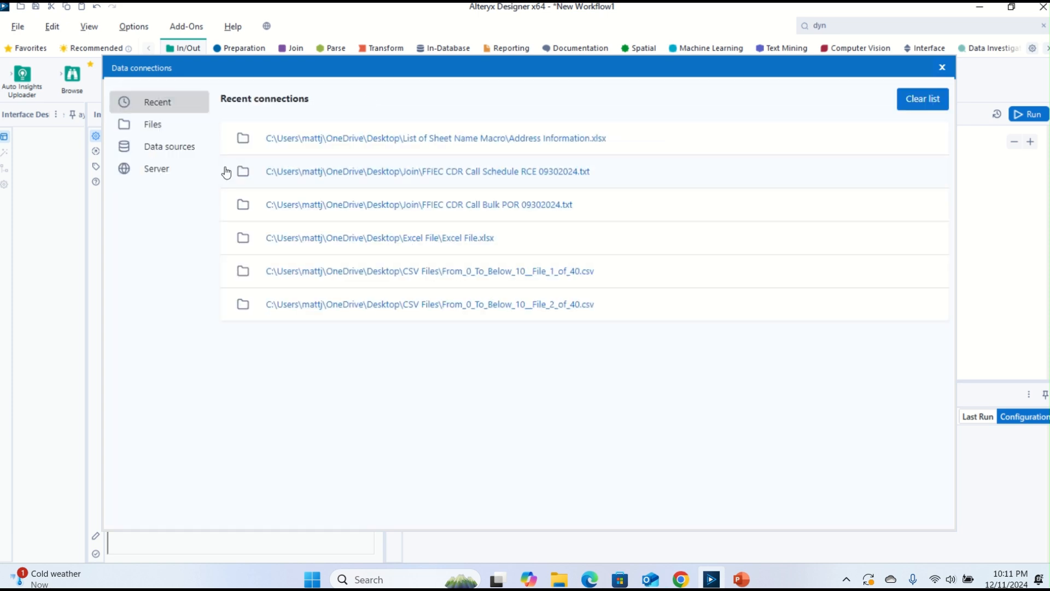
click(486, 139)
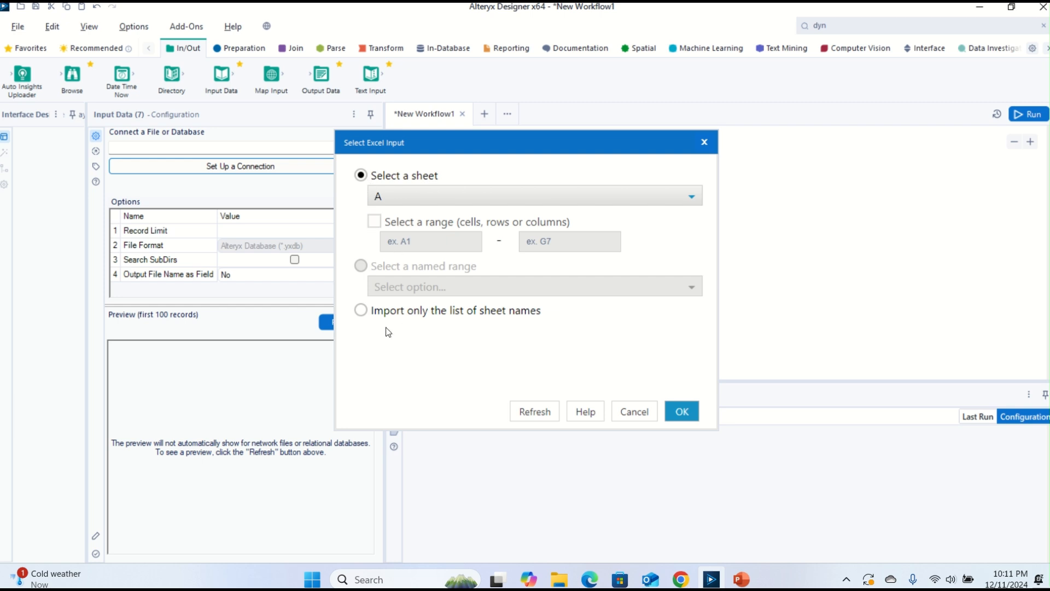
click(361, 315)
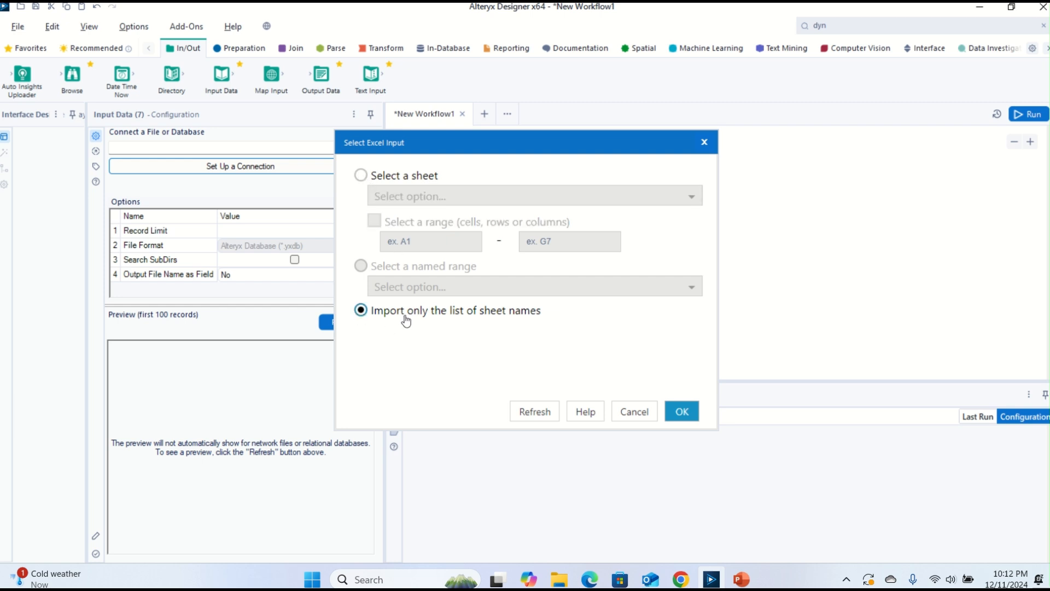
click(682, 411)
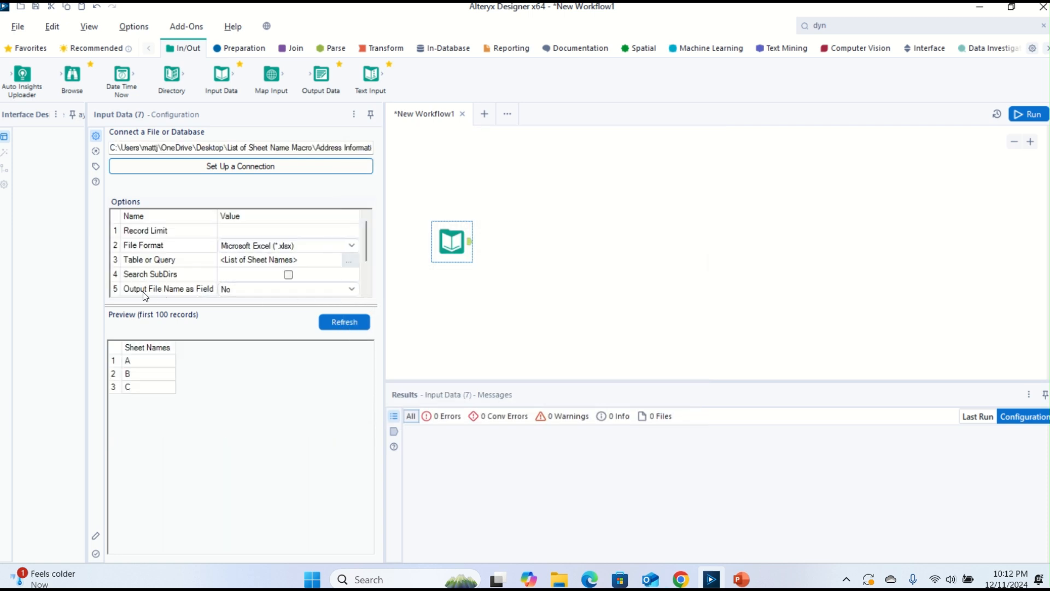
Step: Set the Input Data tool to output the file name as a field with Full Path, and refresh the preview
click(250, 289)
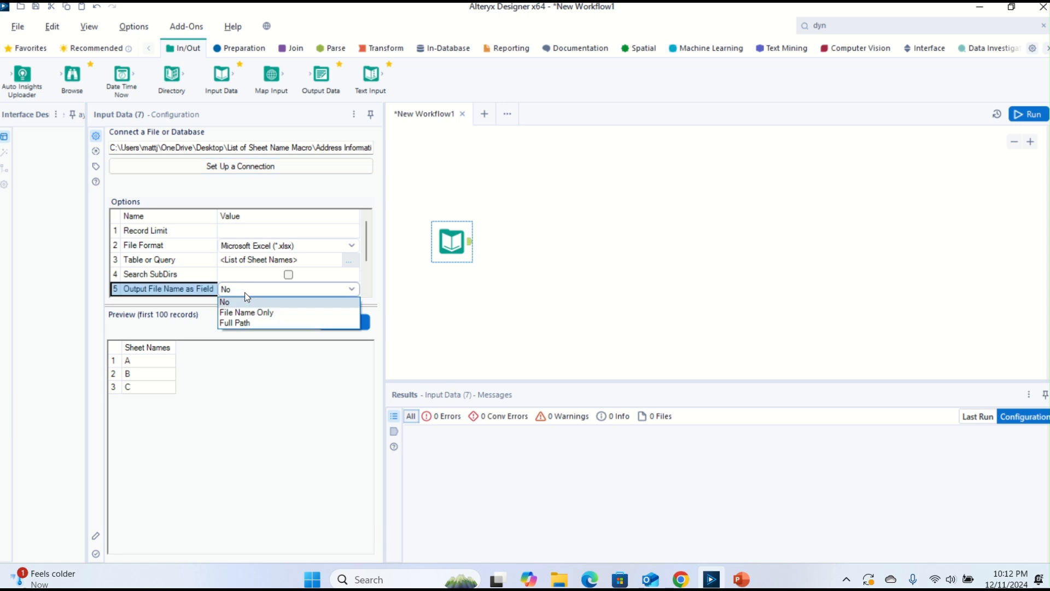
click(251, 323)
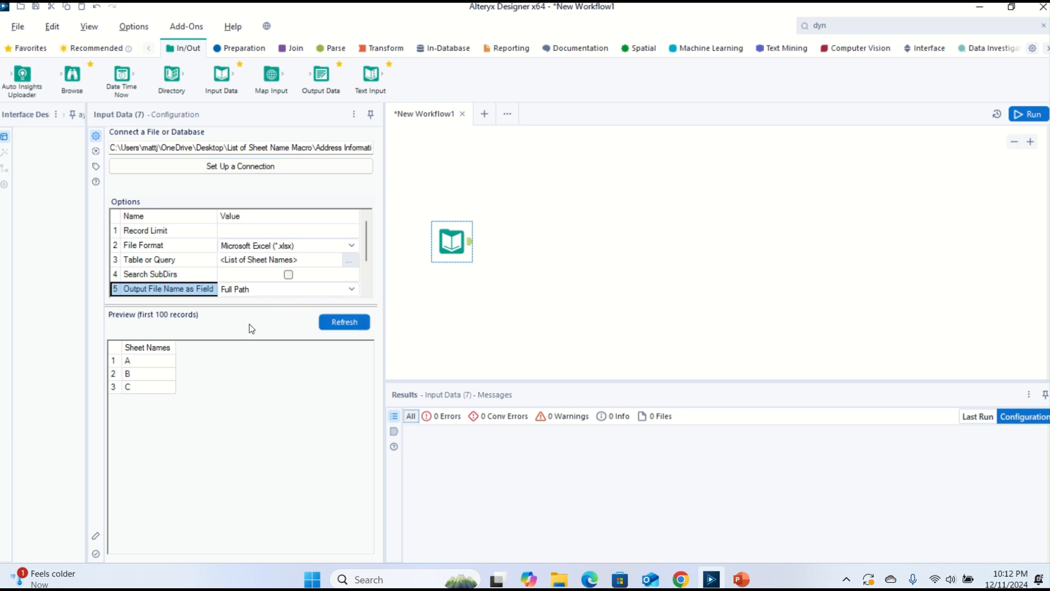
click(346, 326)
Step: Run the workflow and examine the Input Data output with the FileName column widened to show the full paths
click(1034, 115)
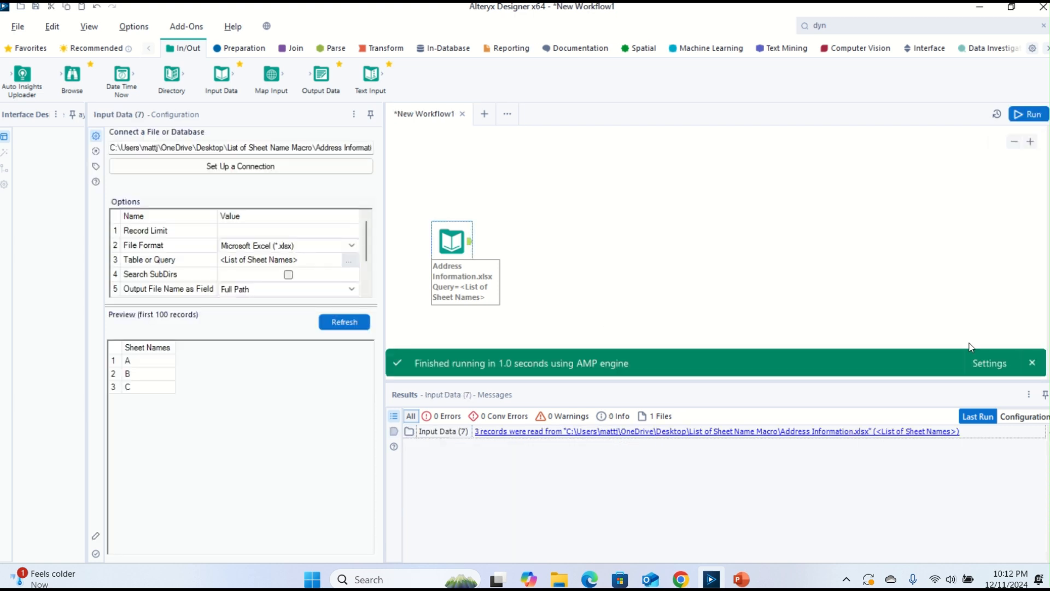
click(1031, 363)
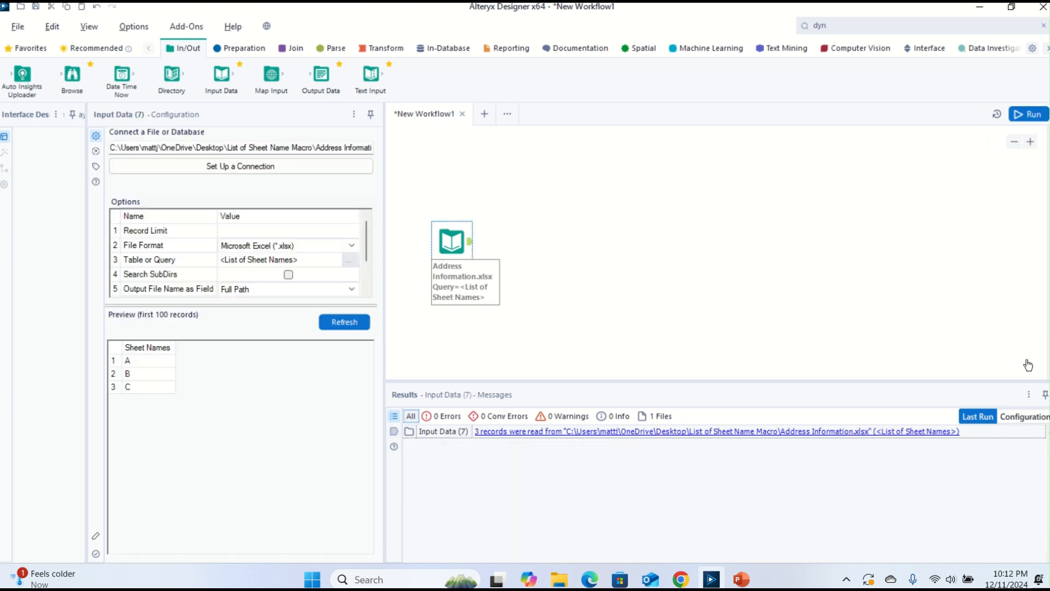
click(468, 242)
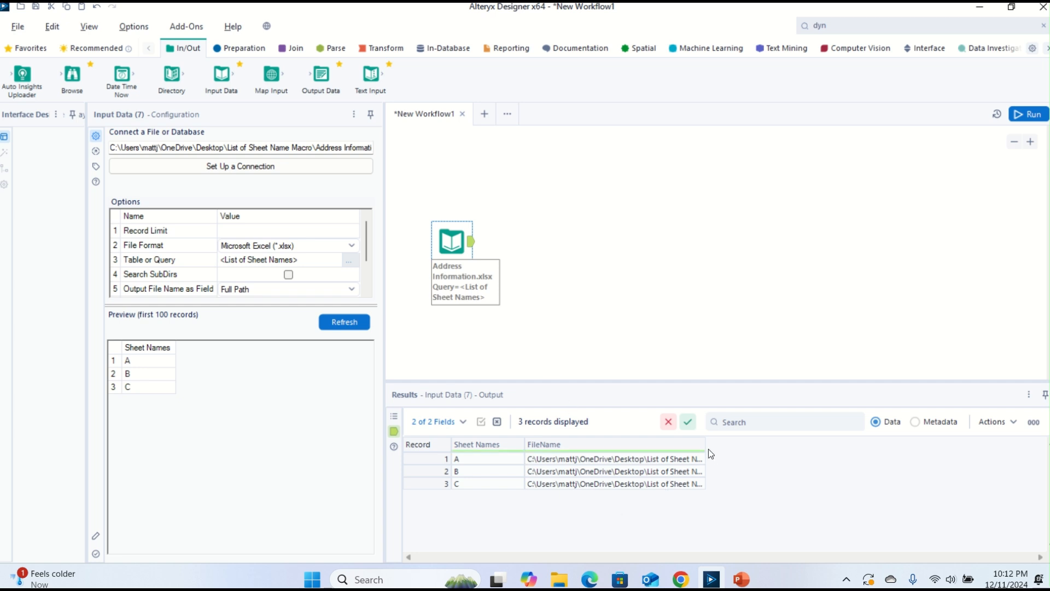
drag(706, 445, 946, 444)
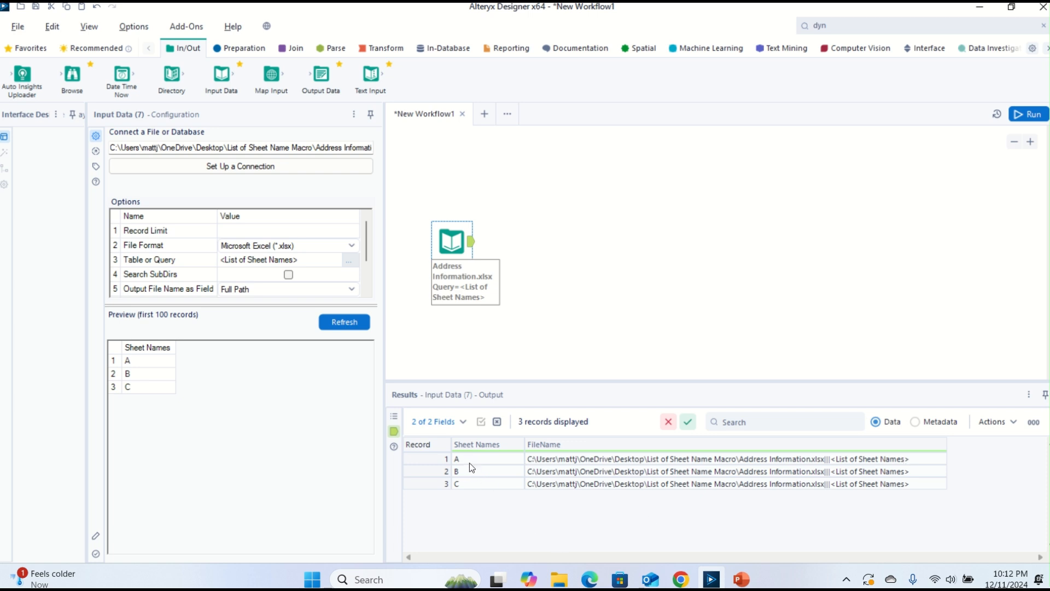
Step: Add a Formula tool connected to the Input Data tool, and widen its FileName input column to read the full paths
click(236, 50)
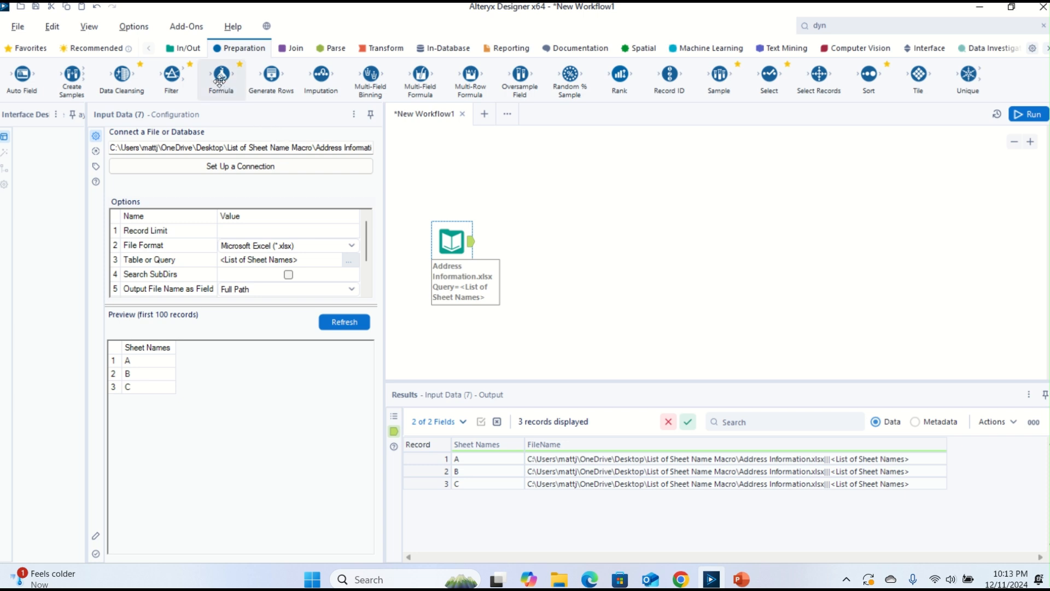
drag(222, 76, 541, 241)
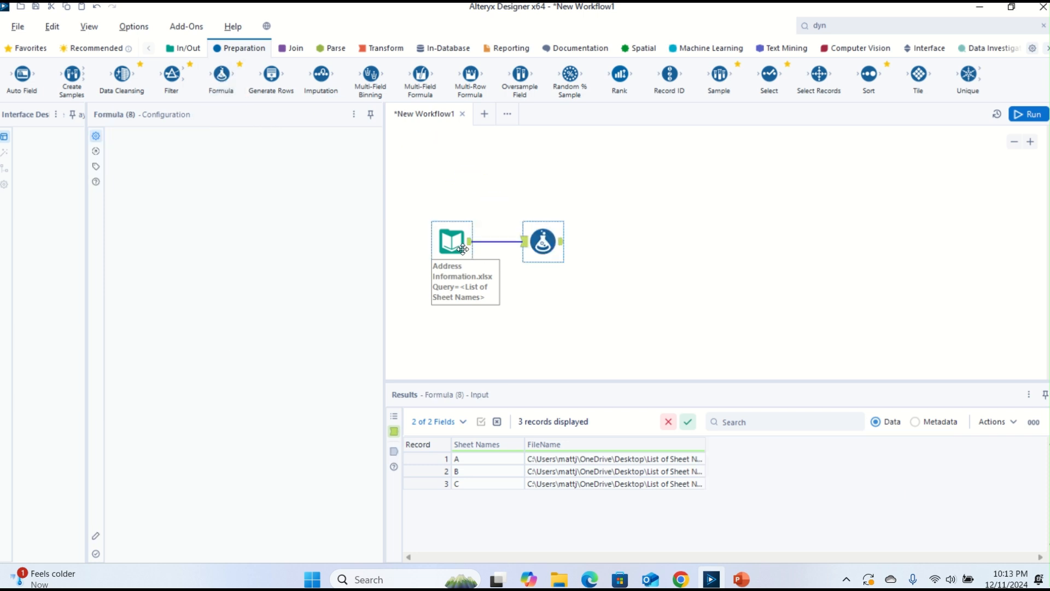
click(536, 240)
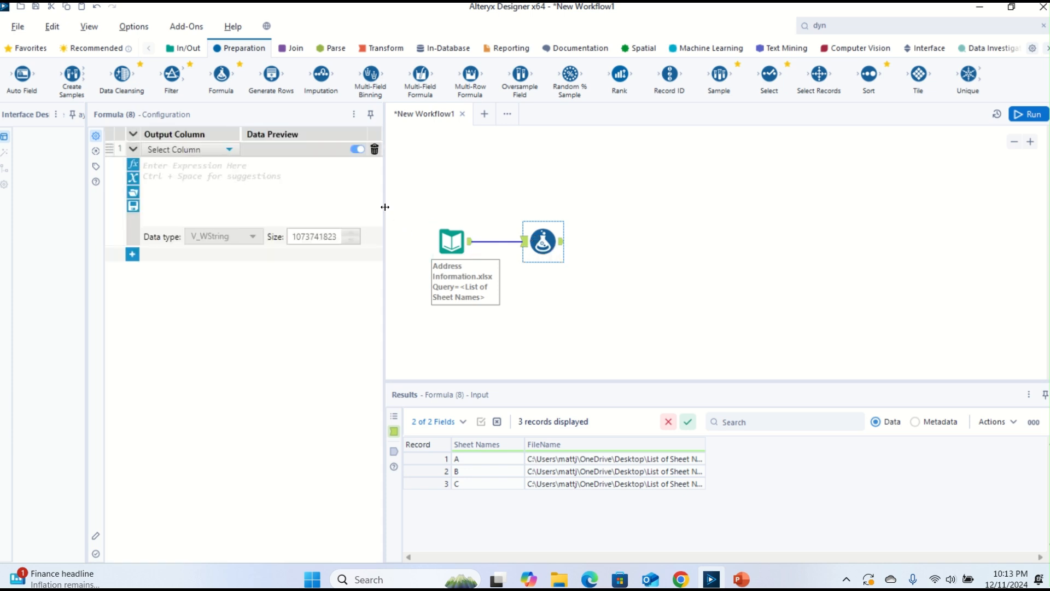
drag(386, 206, 406, 207)
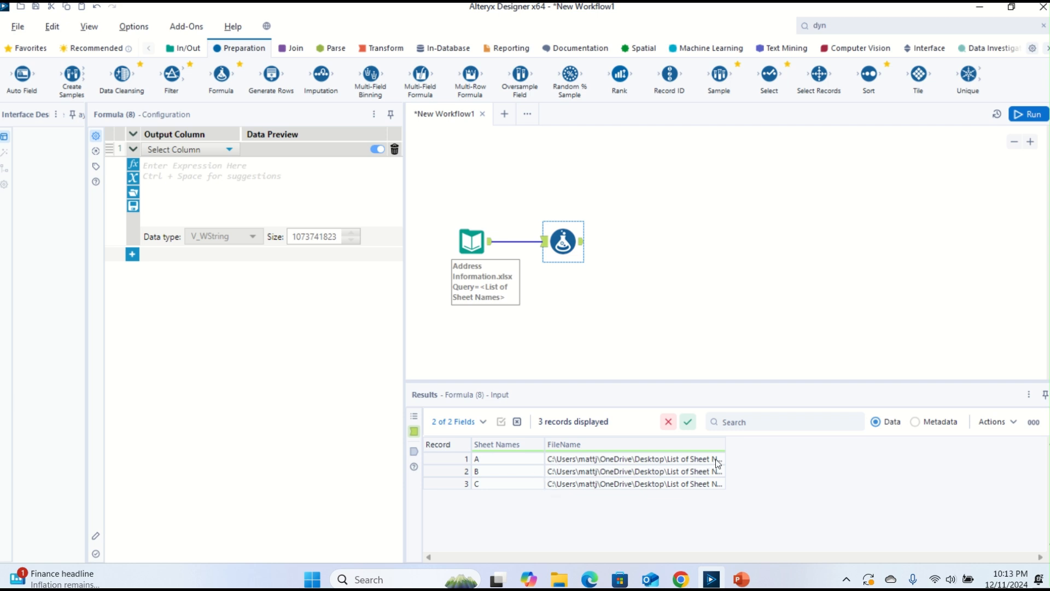
drag(725, 444, 931, 444)
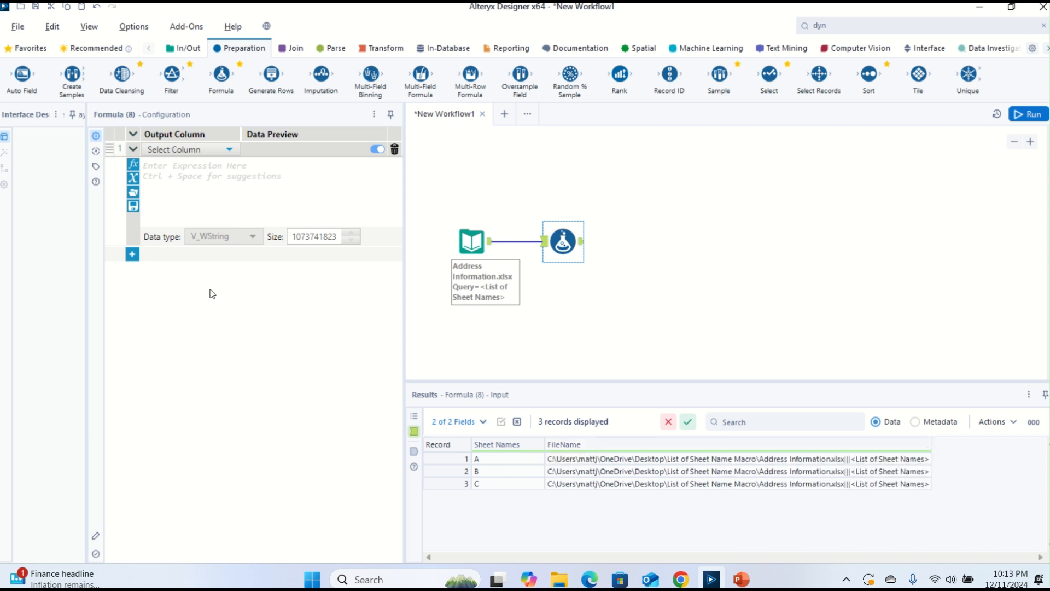
Step: Set the formula's output column to FileName and insert a Replace function with [FileName] as its string argument
click(162, 156)
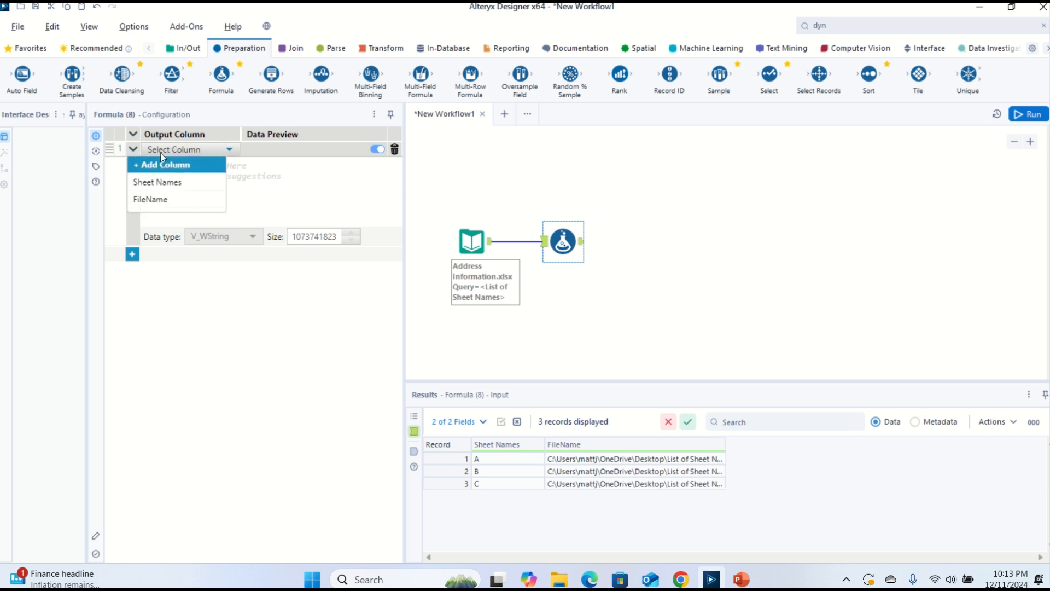
click(155, 201)
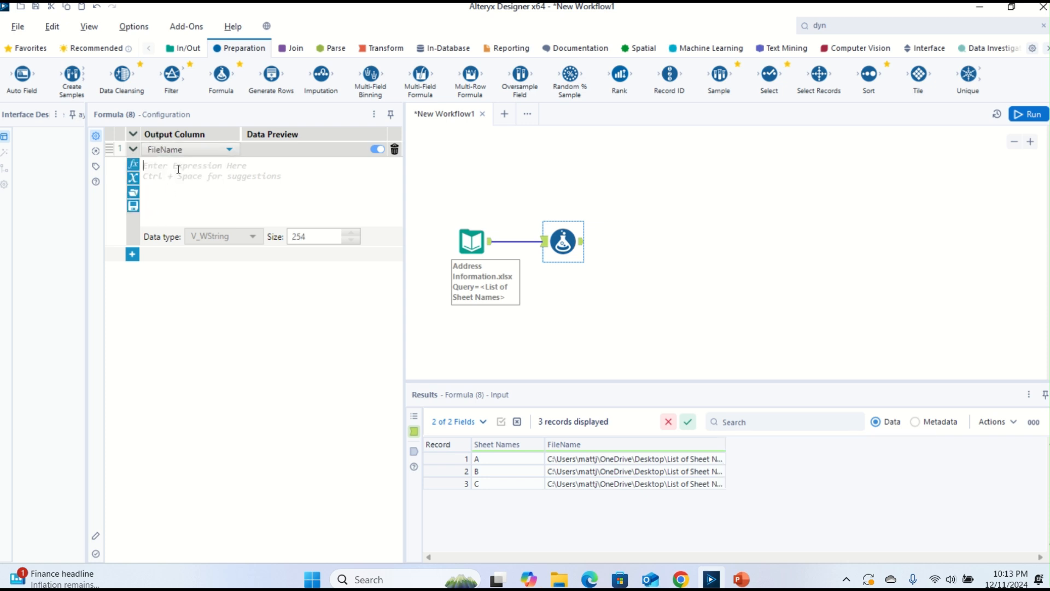
text(repl)
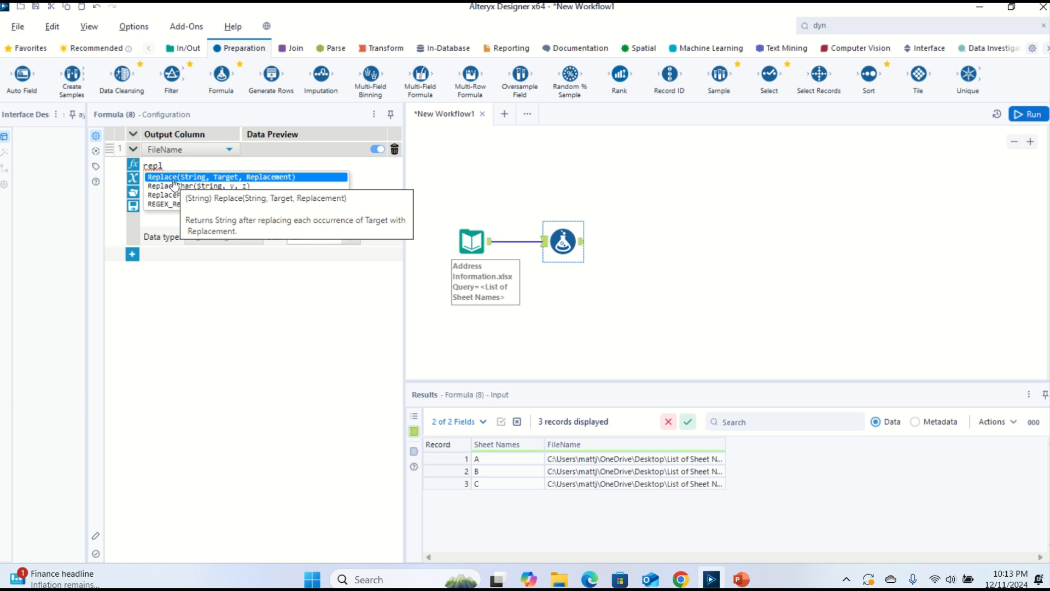
double_click(173, 178)
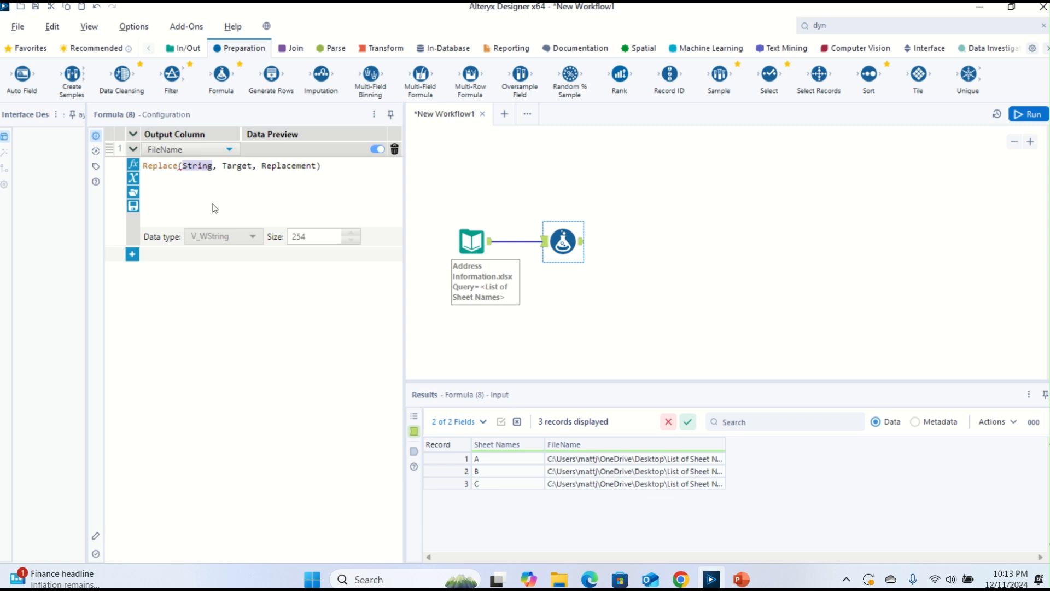
text([fil)
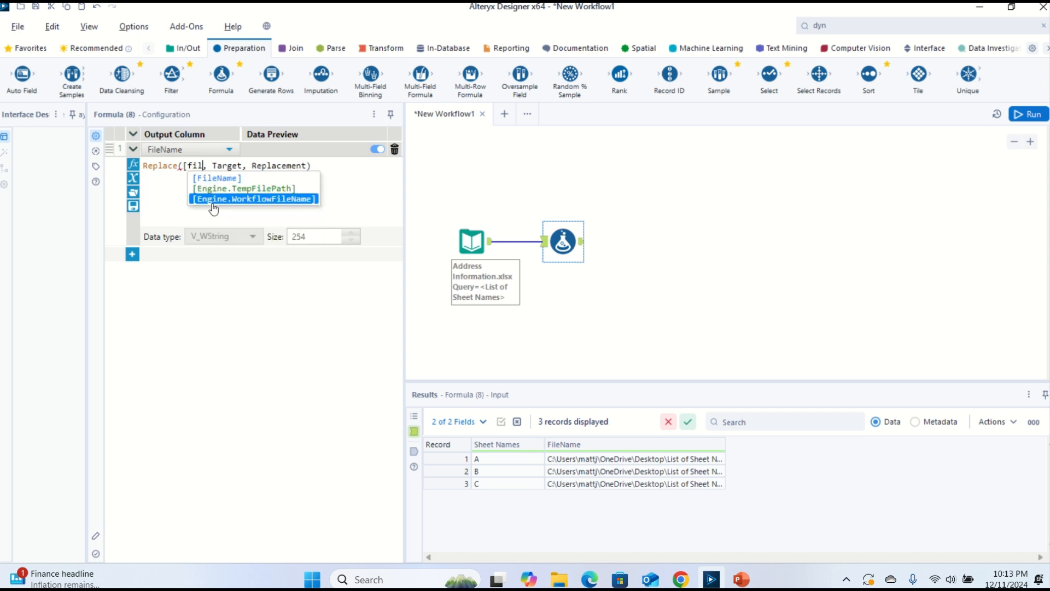
click(216, 178)
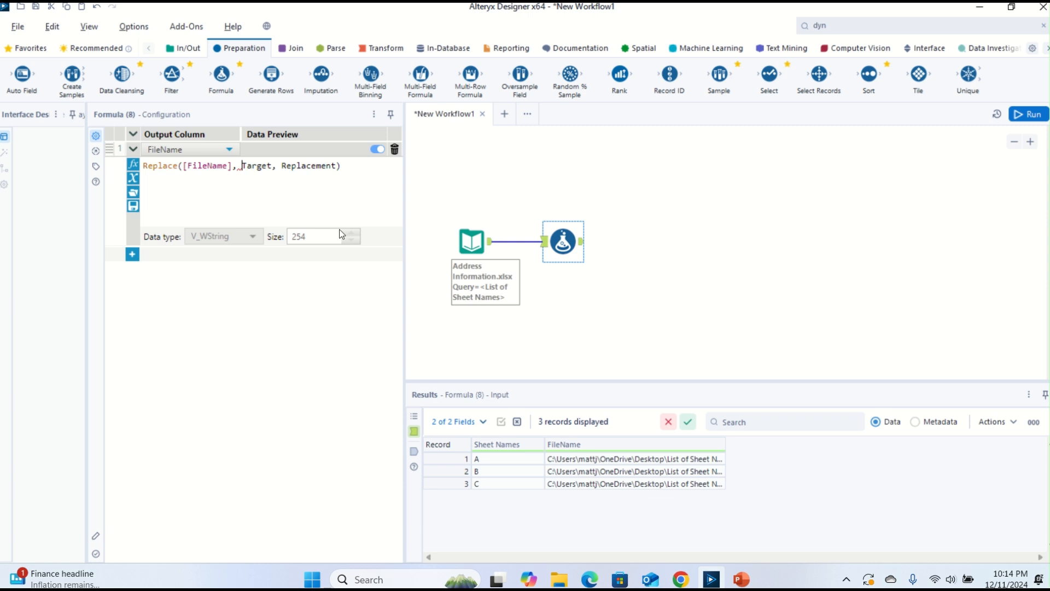
Step: Replace the function's Target placeholder with "<List of Sheet Names>"
text("<List)
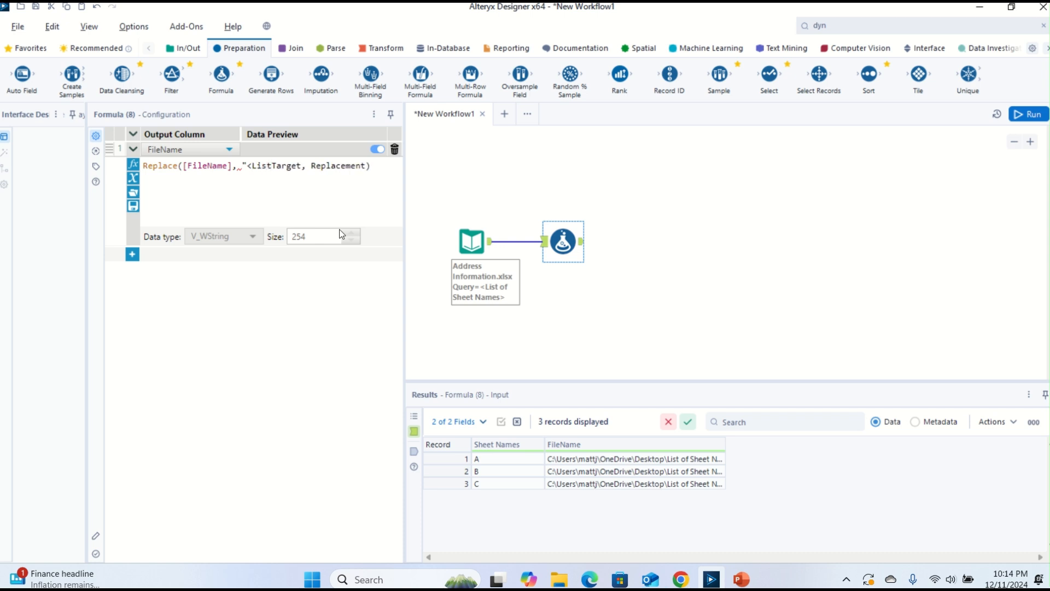
text( of Sheet)
text( Names)
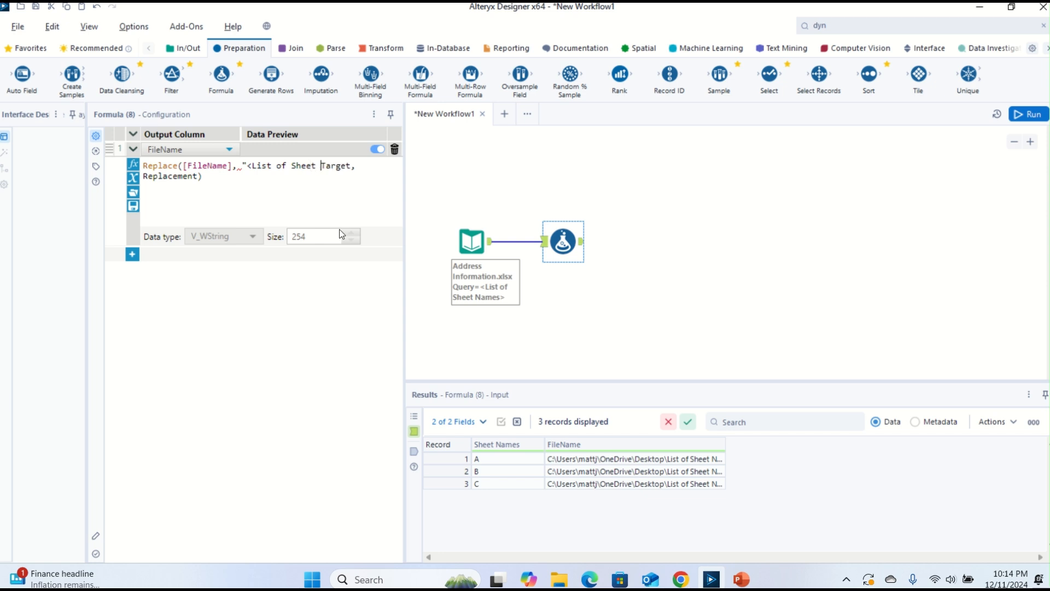
text(>")
key(Delete)
key(Delete)
key(Delete)
key(Delete)
key(Delete)
key(Delete)
Step: Substitute [Sheet Names] for the Replacement placeholder in the Replace function, and check the full path in the formula's data preview
click(354, 165)
text([)
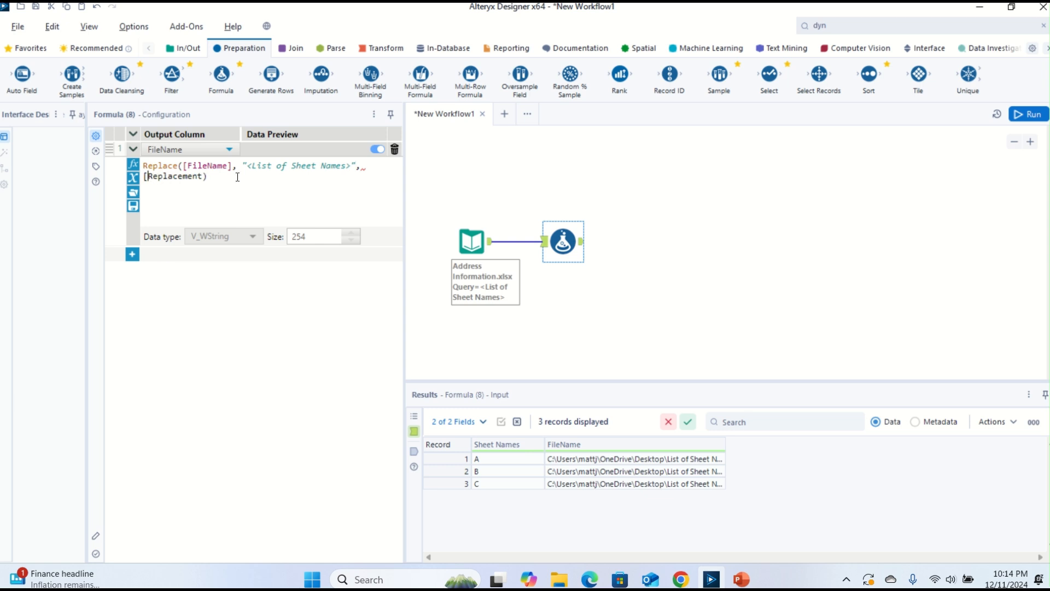
click(182, 188)
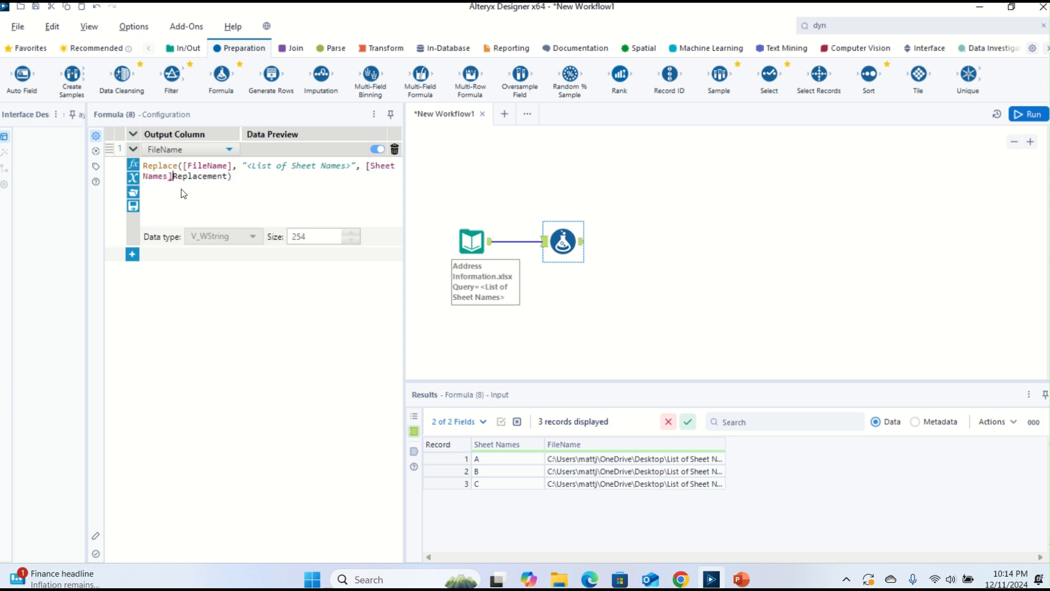
key(Delete)
key(Delete)
key(Delete)
key(Delete)
key(Delete)
key(Delete)
key(Delete)
key(Delete)
key(Delete)
key(Delete)
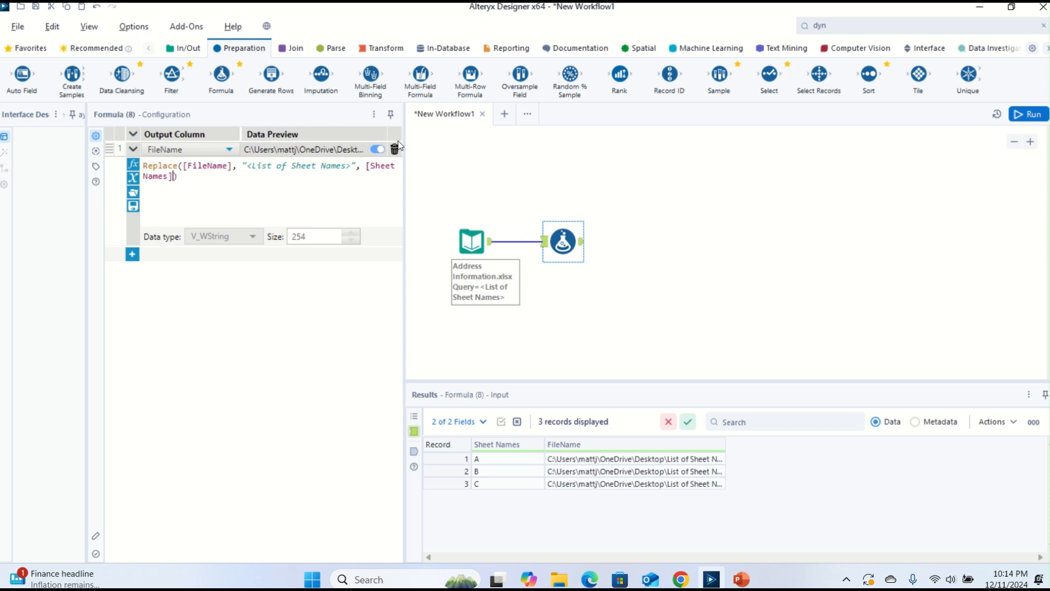
drag(529, 140, 592, 142)
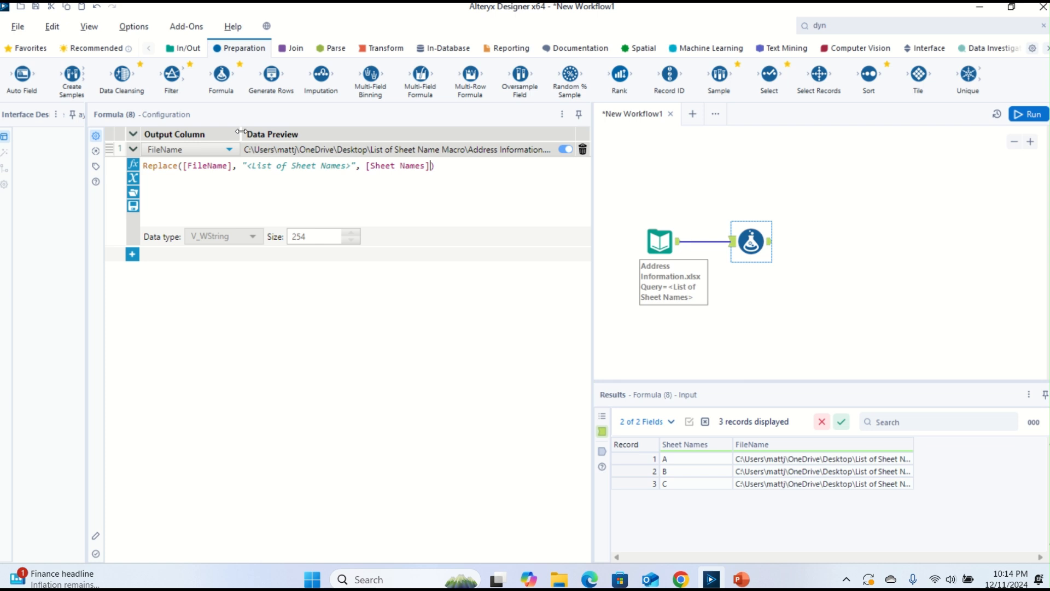
drag(240, 134, 206, 137)
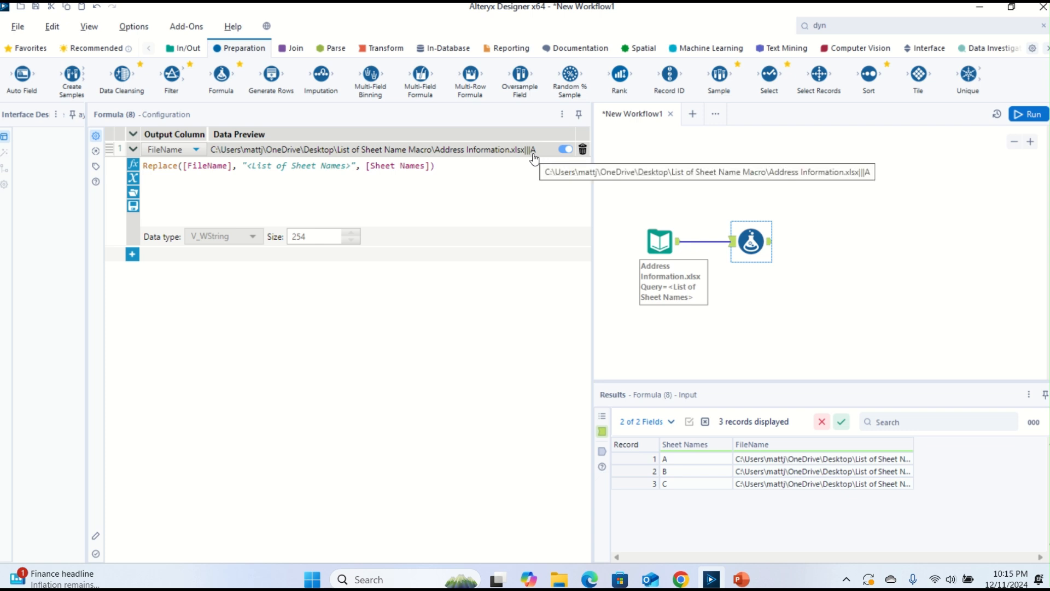
Step: Run the workflow and widen the FileName column in the Formula tool's output results to check the full path for each sheet
click(854, 271)
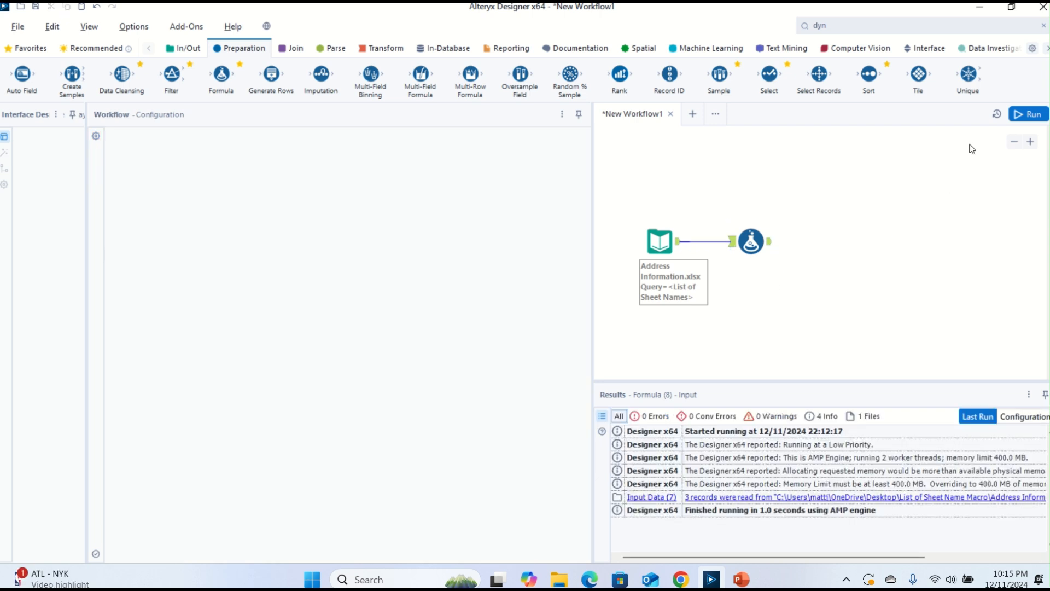
click(1026, 115)
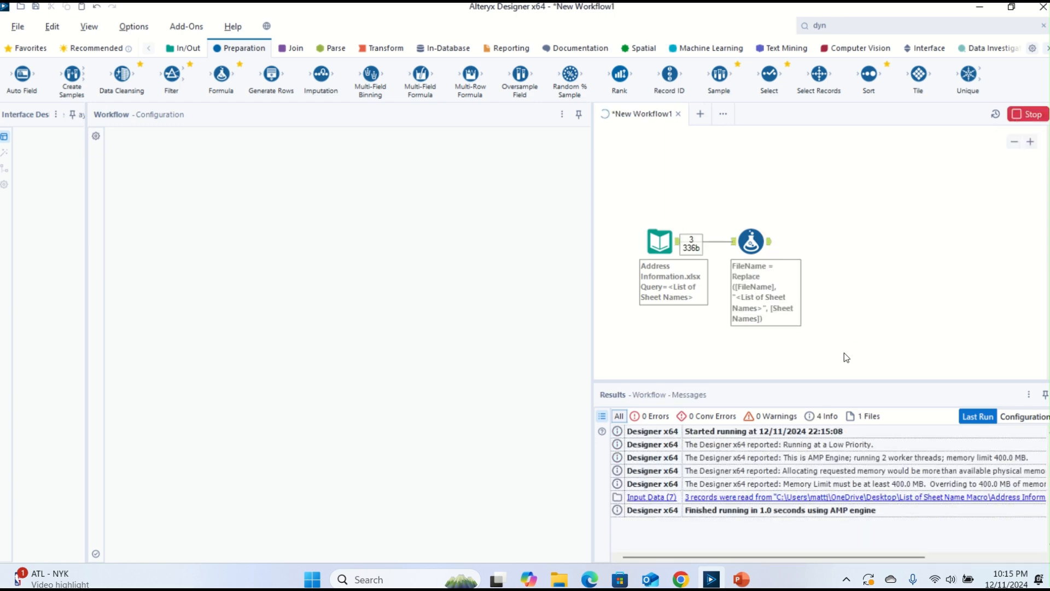
click(786, 262)
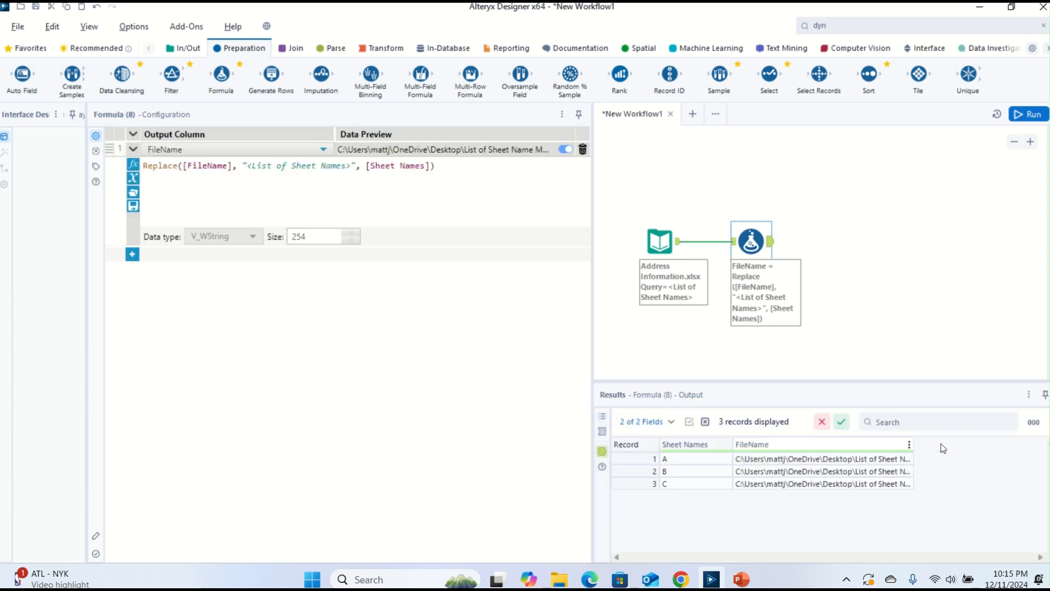
drag(913, 444, 1033, 455)
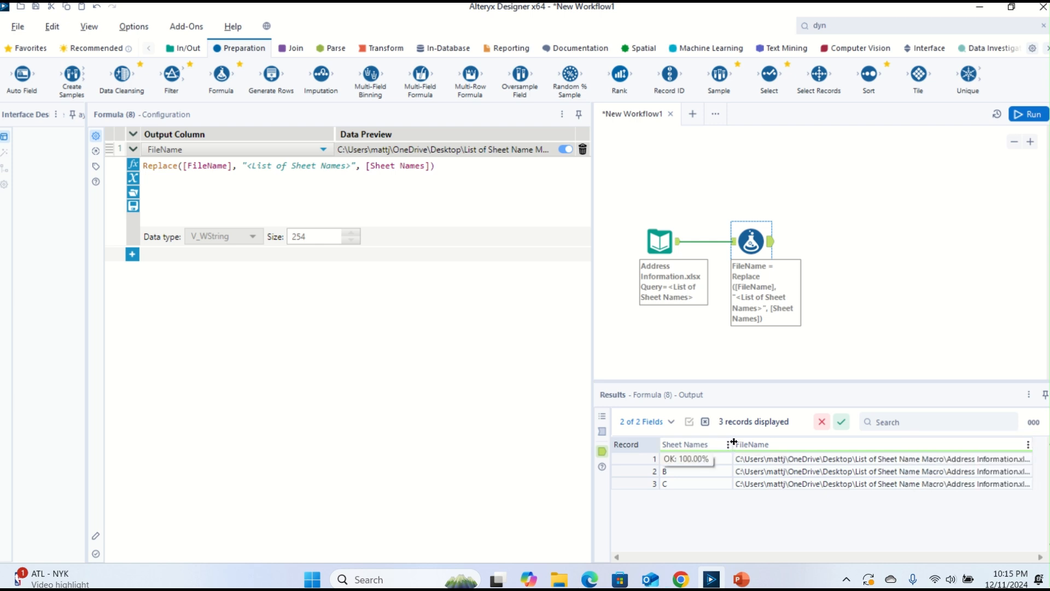
drag(733, 441, 703, 441)
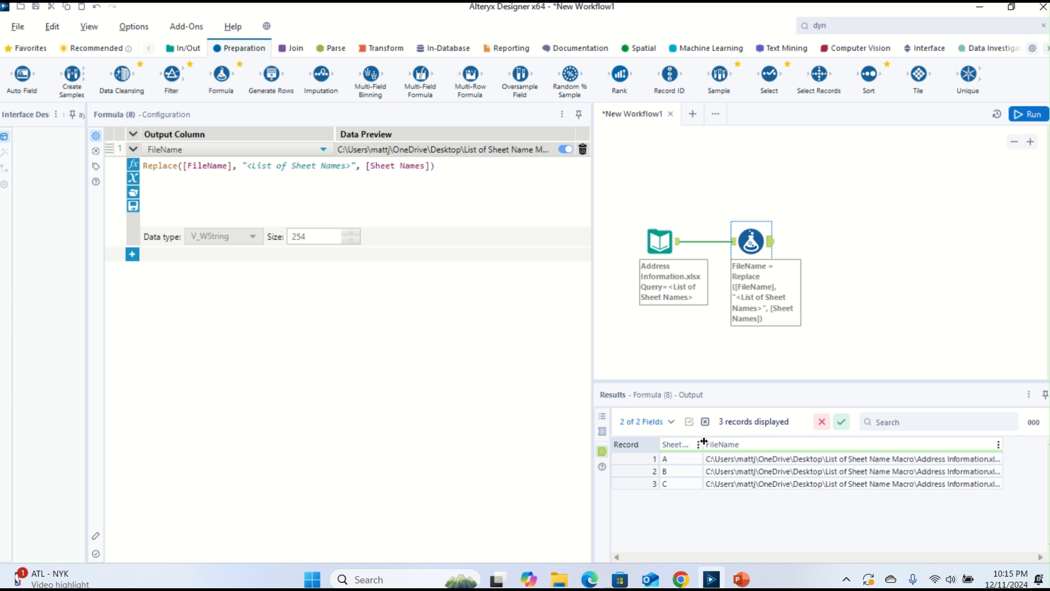
drag(1003, 452, 1035, 450)
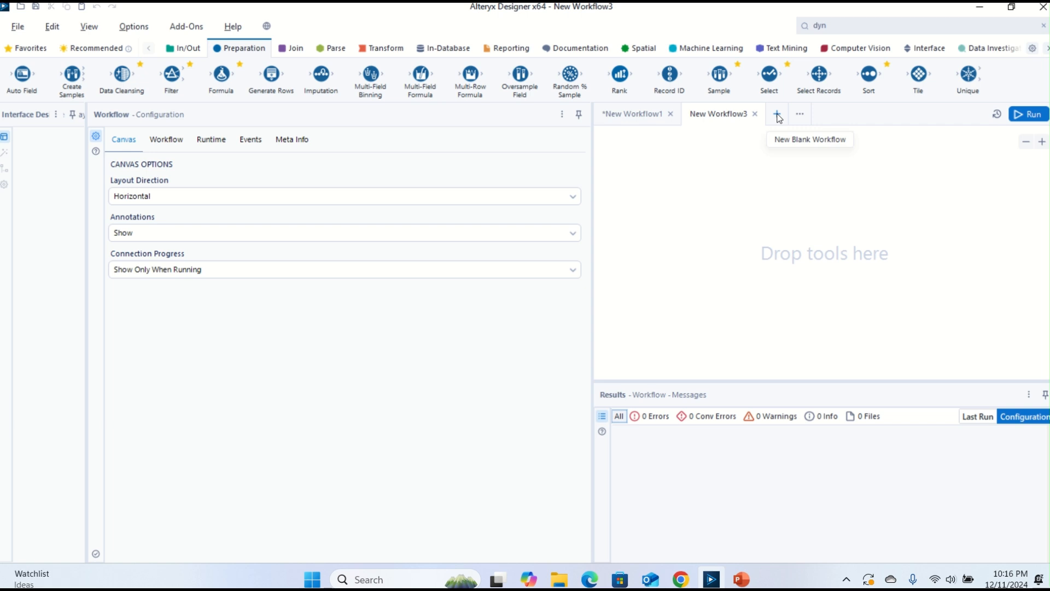
Step: Add a Control Parameter tool to the new blank workflow, and check the FileName paths in the first workflow's Formula output
click(925, 51)
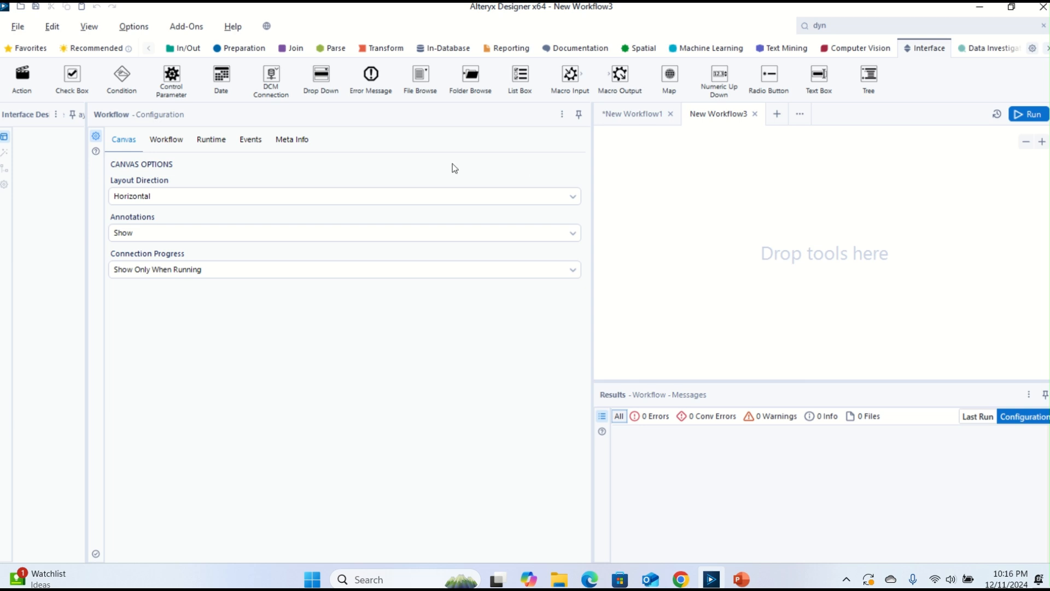
drag(171, 79, 704, 179)
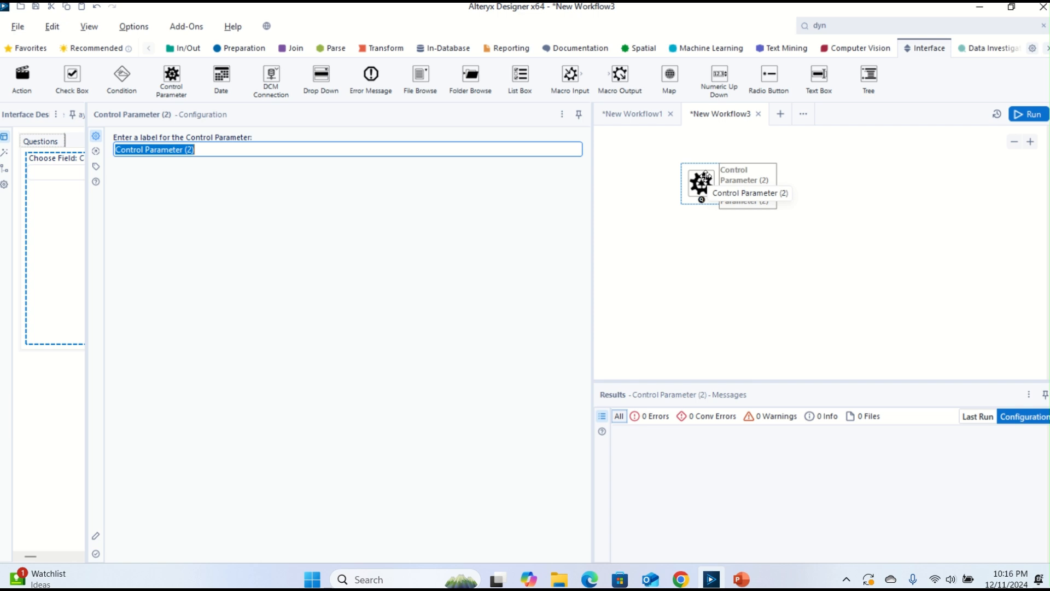
click(641, 113)
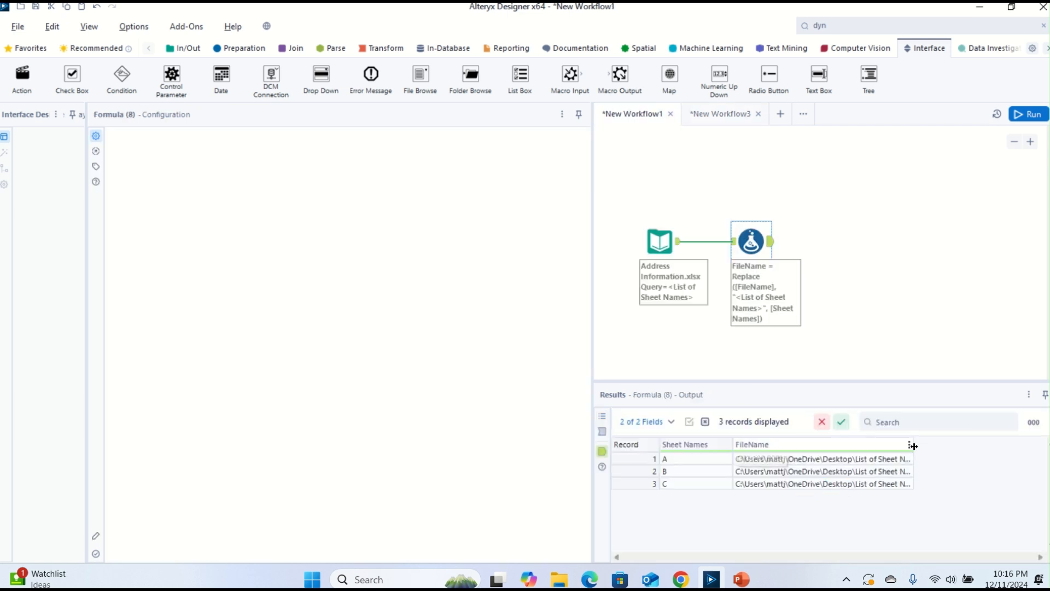
drag(913, 446, 1042, 448)
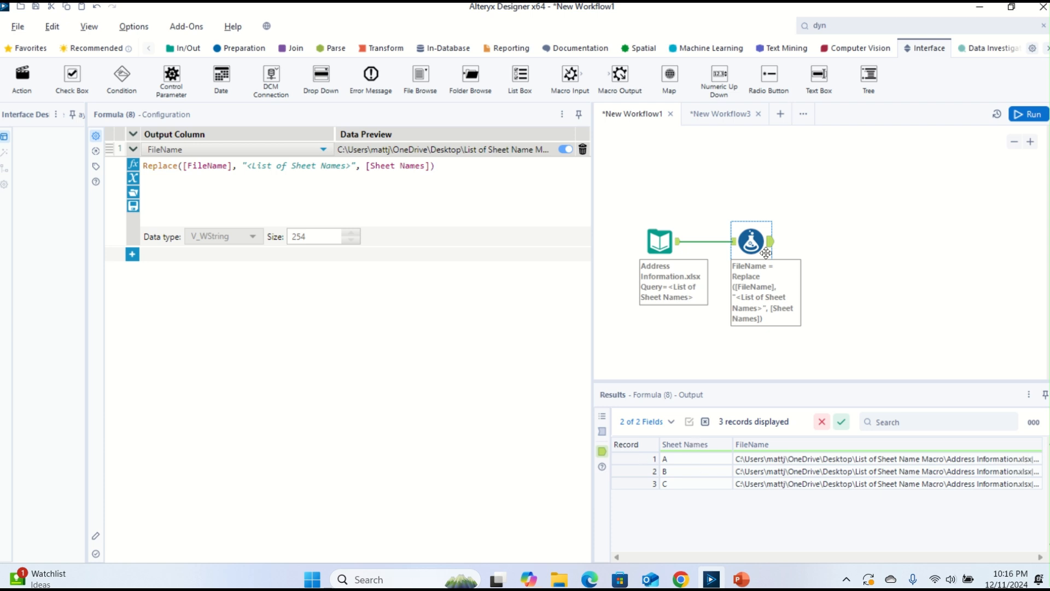
click(736, 116)
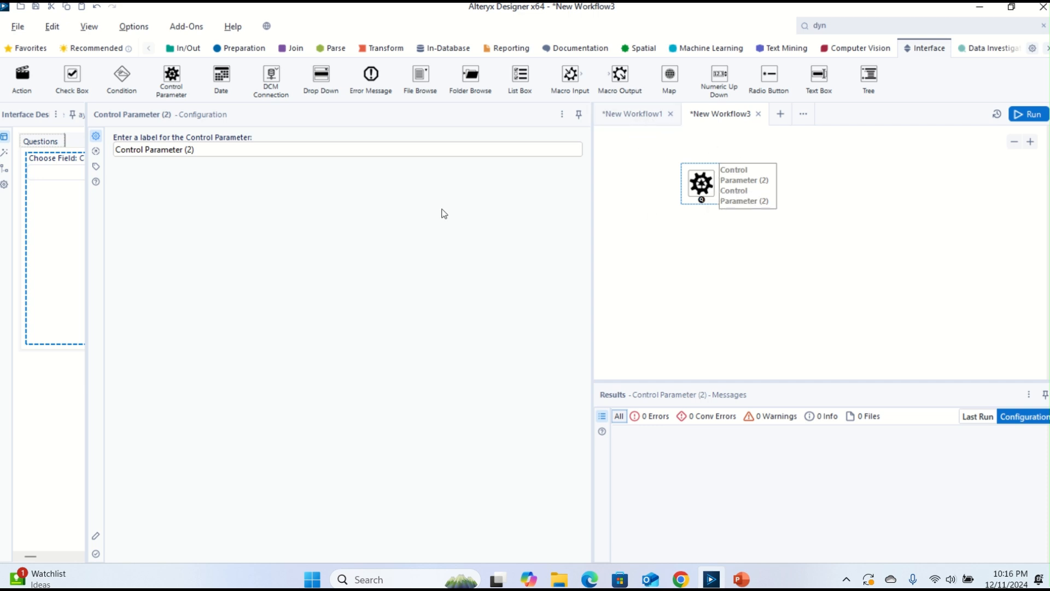
Step: Replace the Control Parameter's default label with "Select FileName"
click(196, 150)
drag(196, 150, 116, 151)
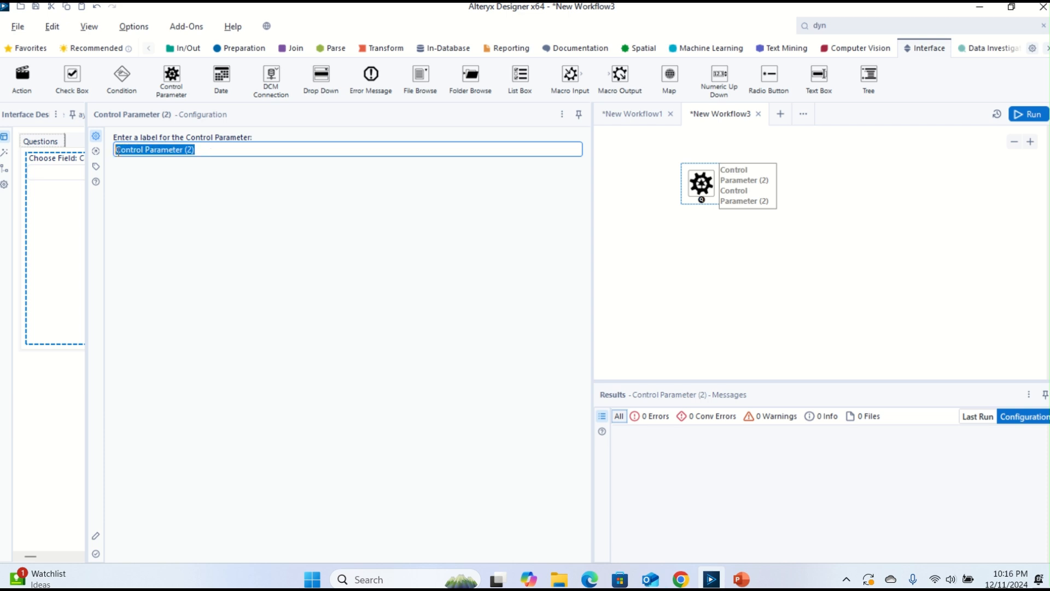
text(S)
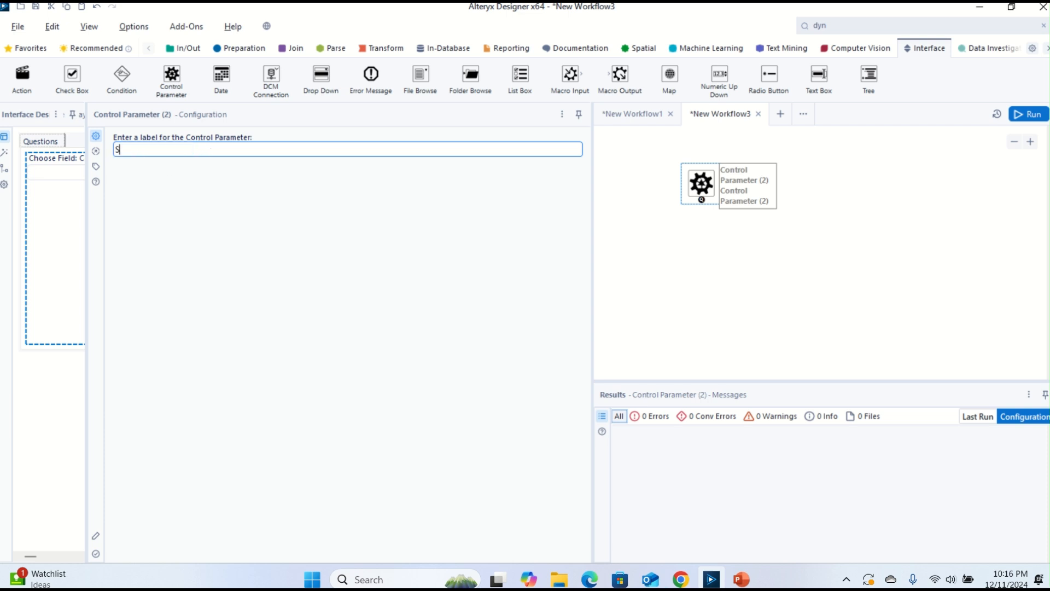
text(elect FileName)
click(695, 243)
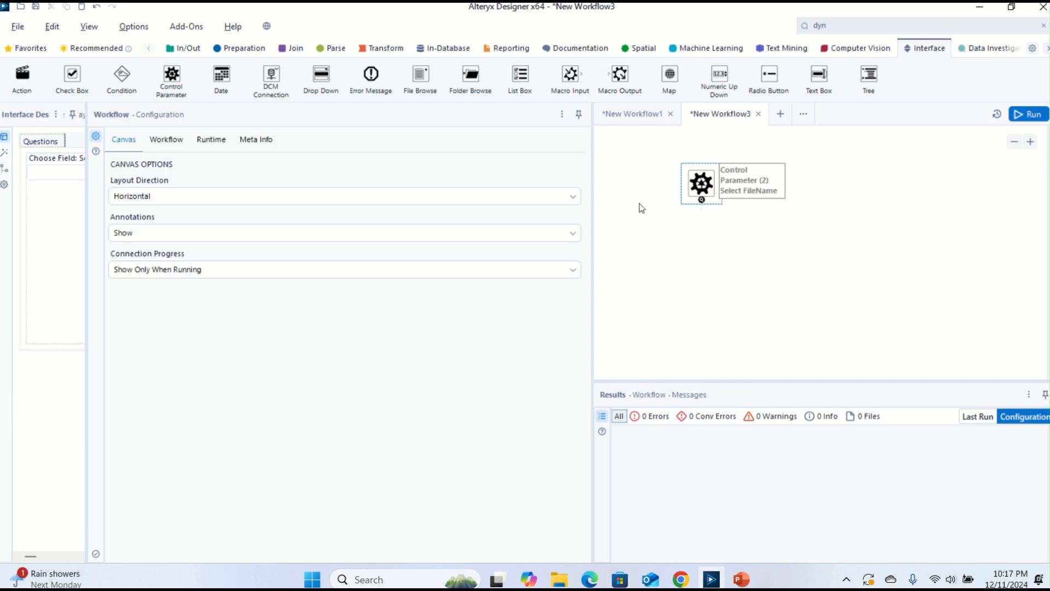
Step: Connect an Action tool below the Control Parameter, and attach an Input Data tool beneath the Action tool
drag(14, 74, 708, 242)
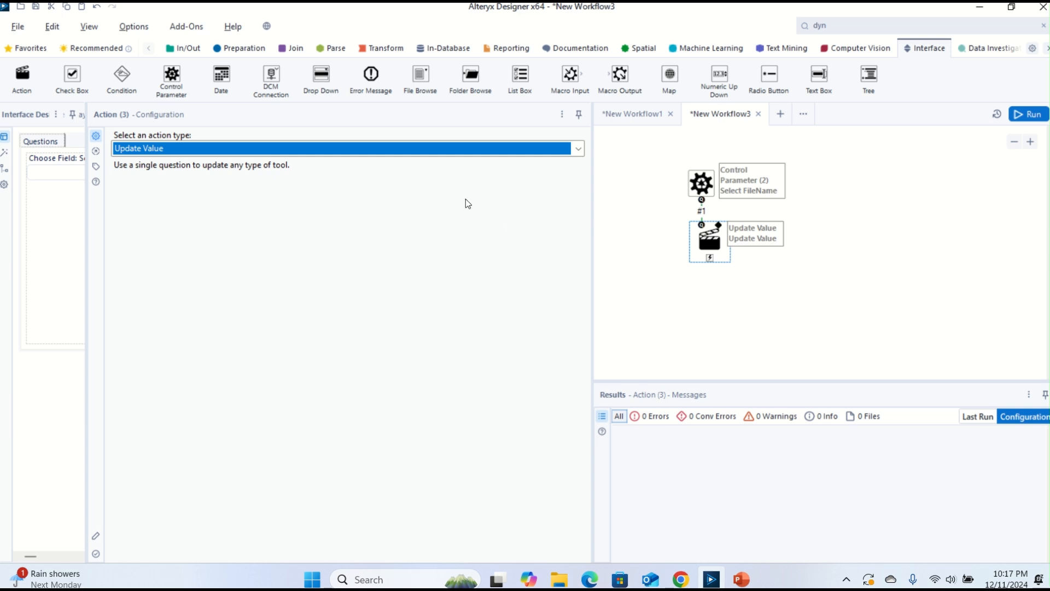
click(184, 48)
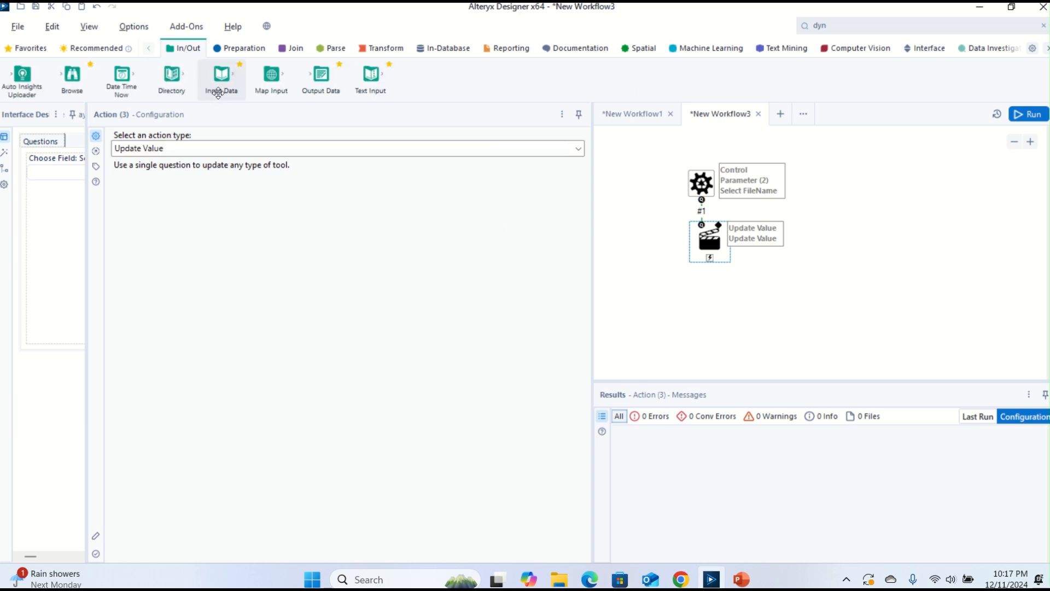
drag(216, 86, 709, 311)
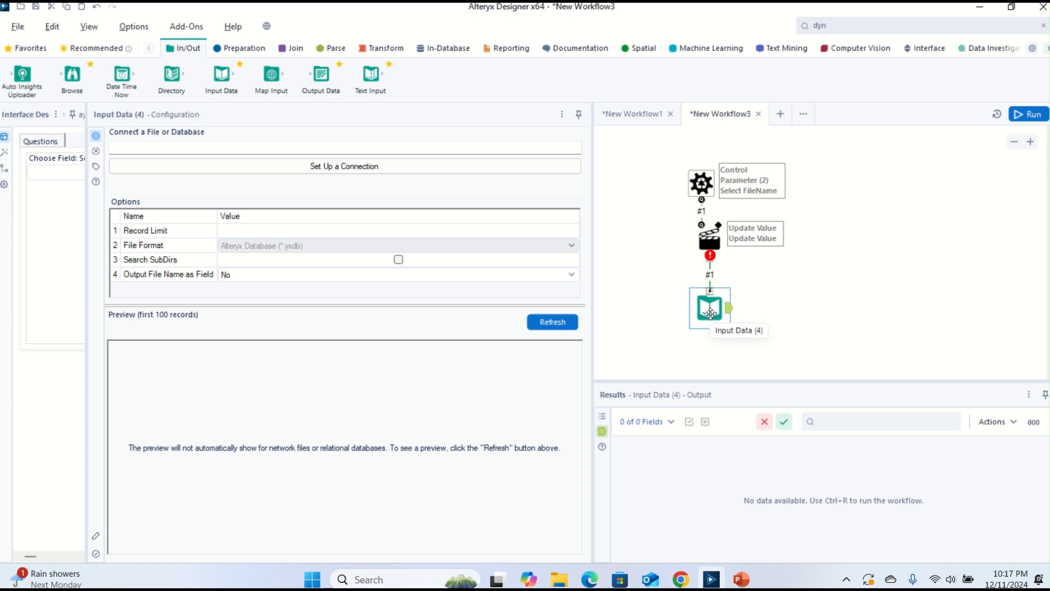
Step: Connect the Input Data tool to sheet A of Address Information.xlsx, and set Output File Name as Field to Full Path
click(425, 171)
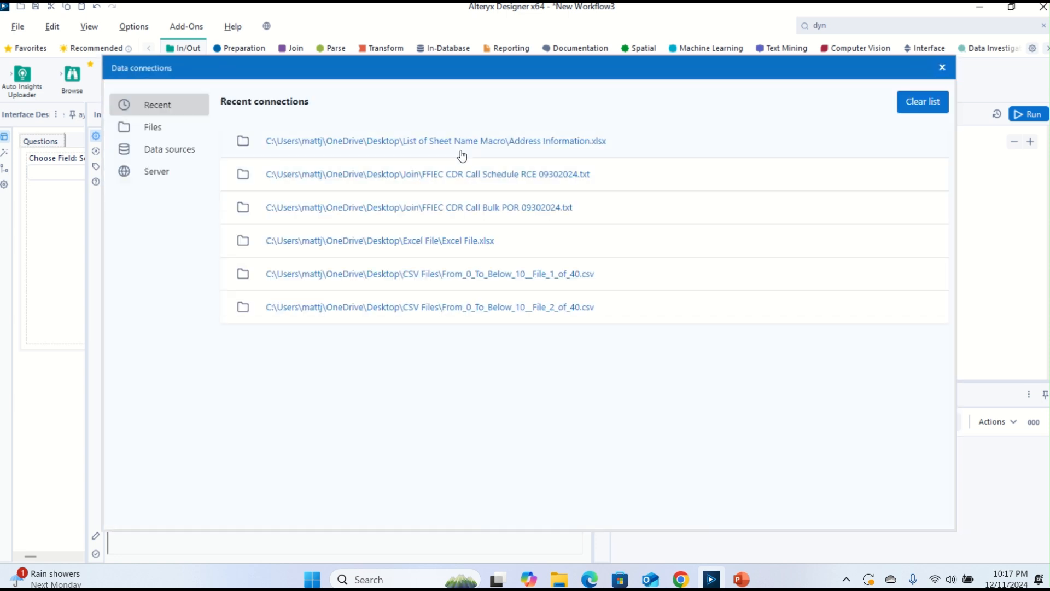
click(463, 157)
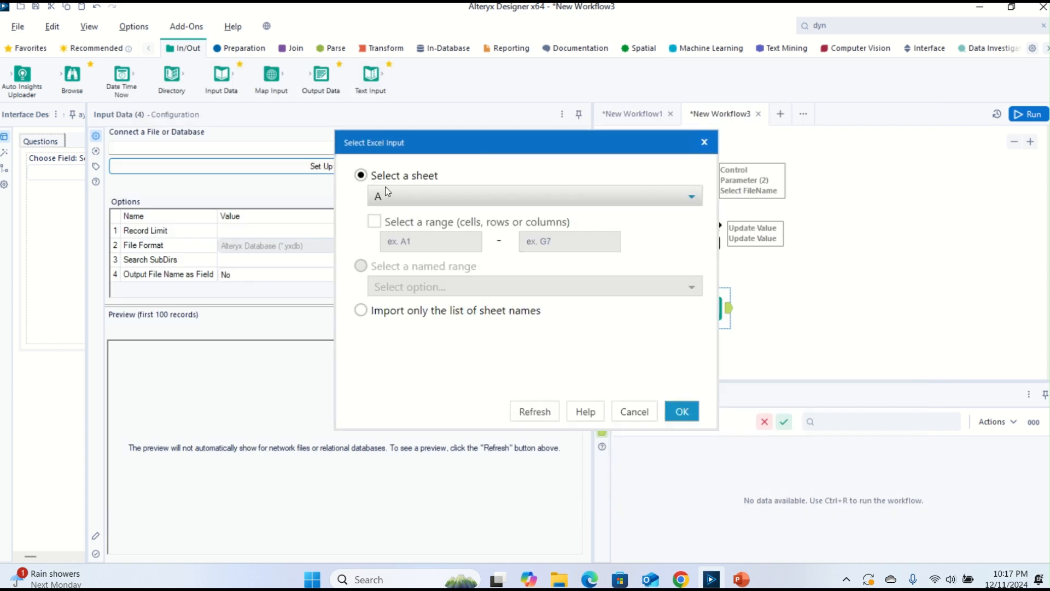
click(685, 418)
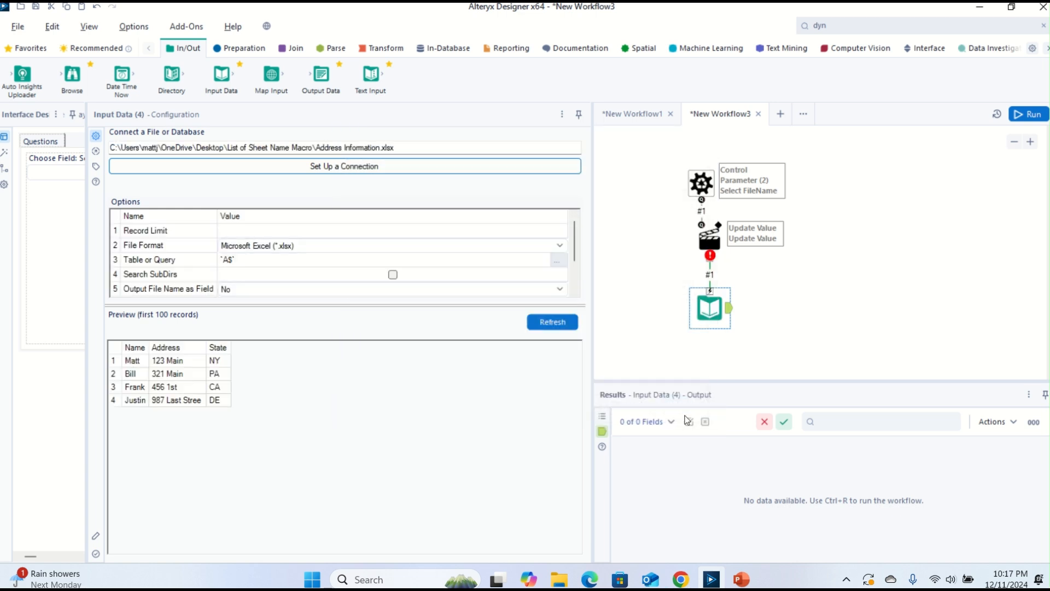
click(262, 290)
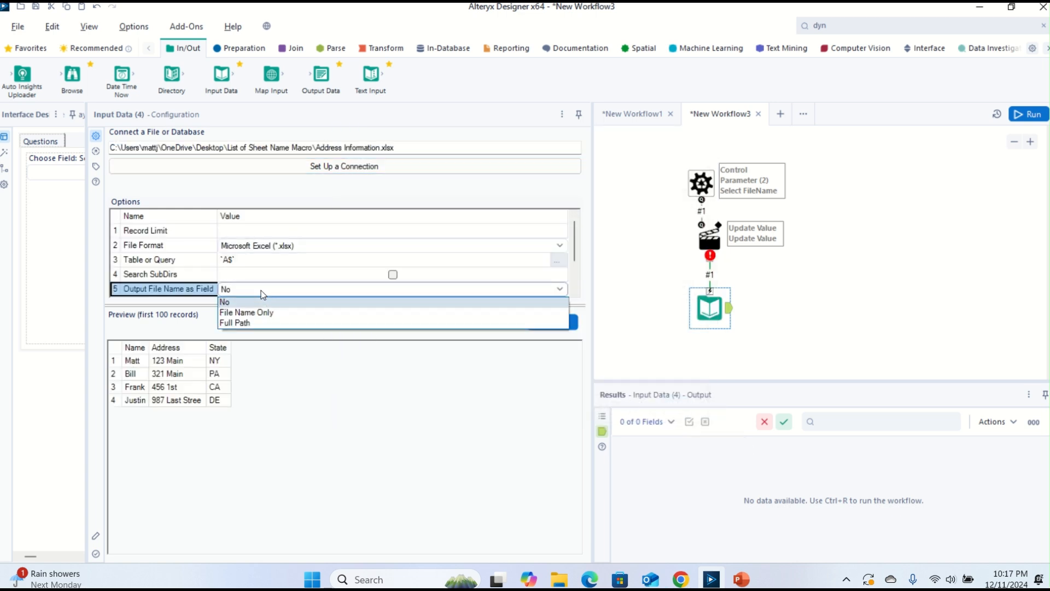
click(262, 321)
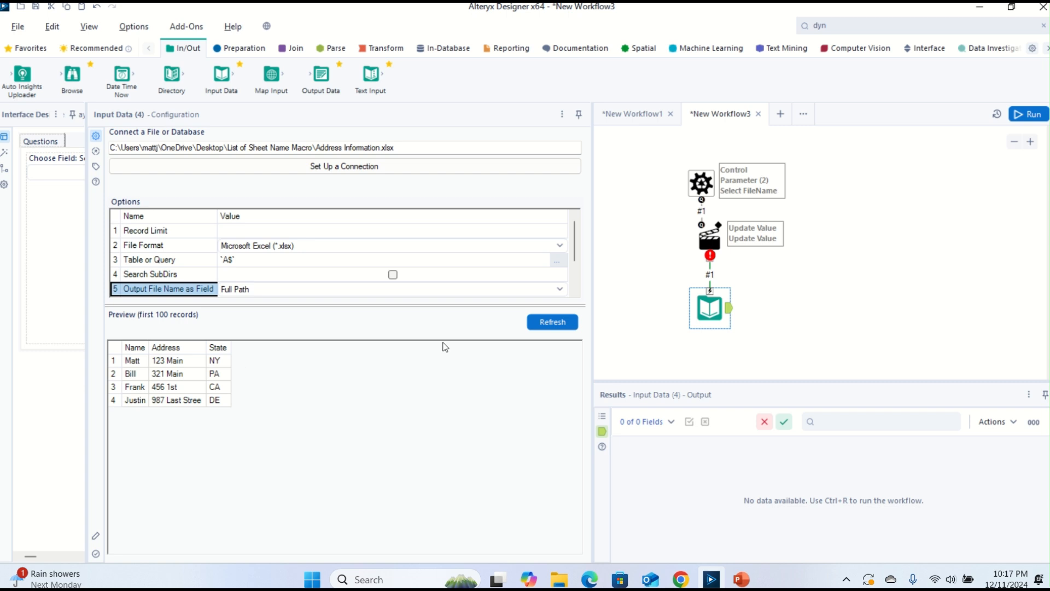
Step: Configure the Action tool to update the Input Data tool's File value, which holds the full path to sheet A
click(704, 245)
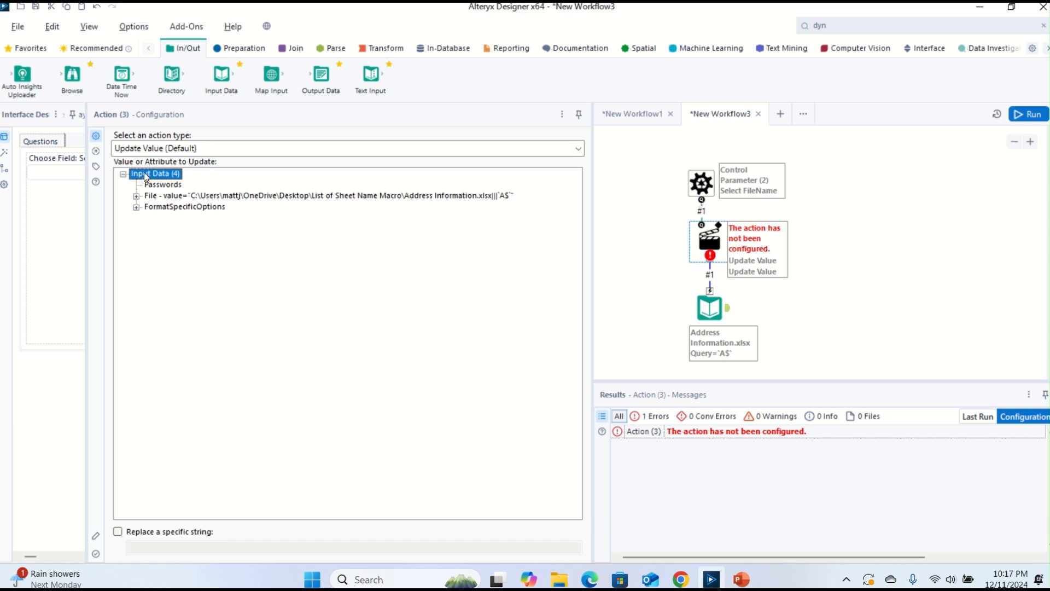
click(183, 197)
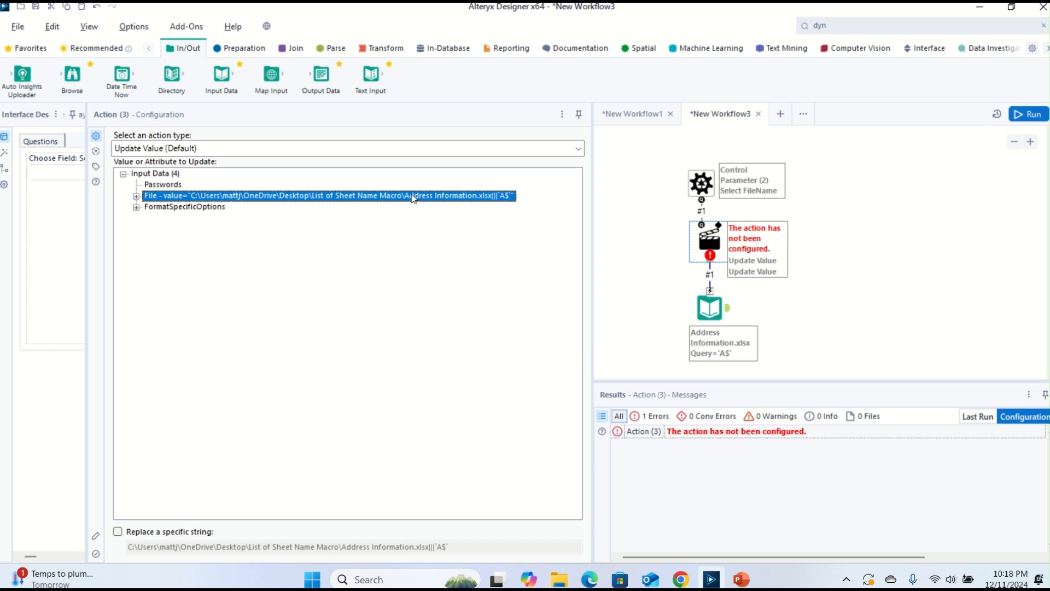
click(710, 307)
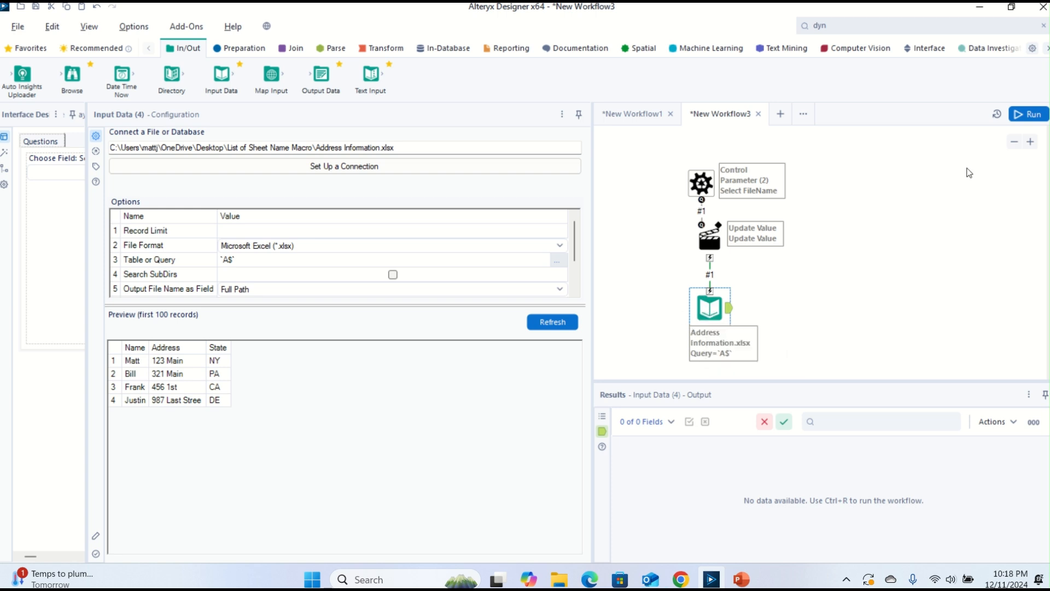
Step: Run the new workflow, and connect a Macro Output tool to the Input Data tool's output
click(1027, 114)
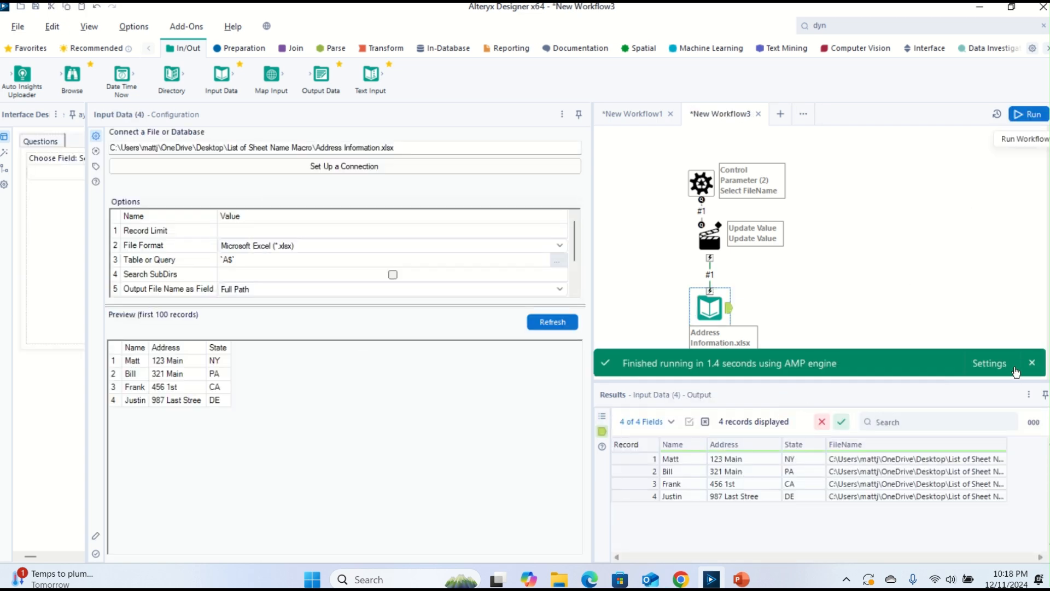
click(1032, 363)
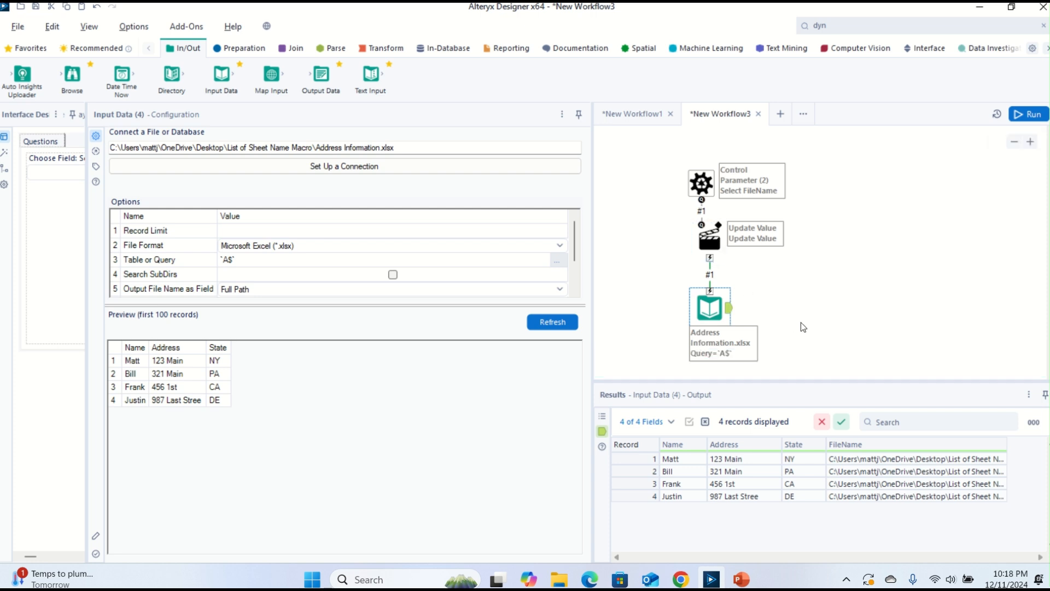
click(911, 53)
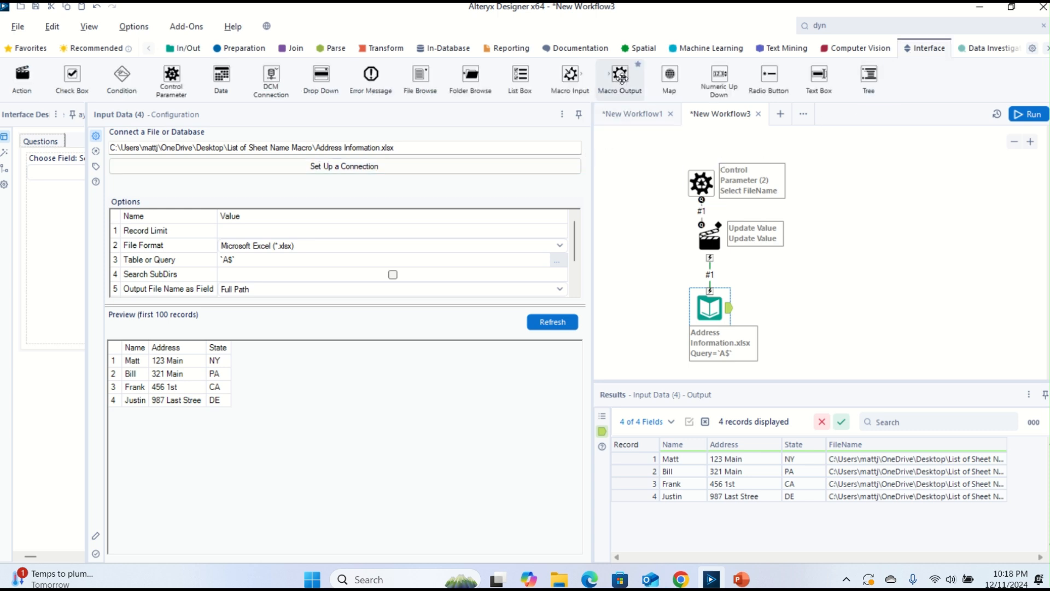
drag(620, 75, 798, 313)
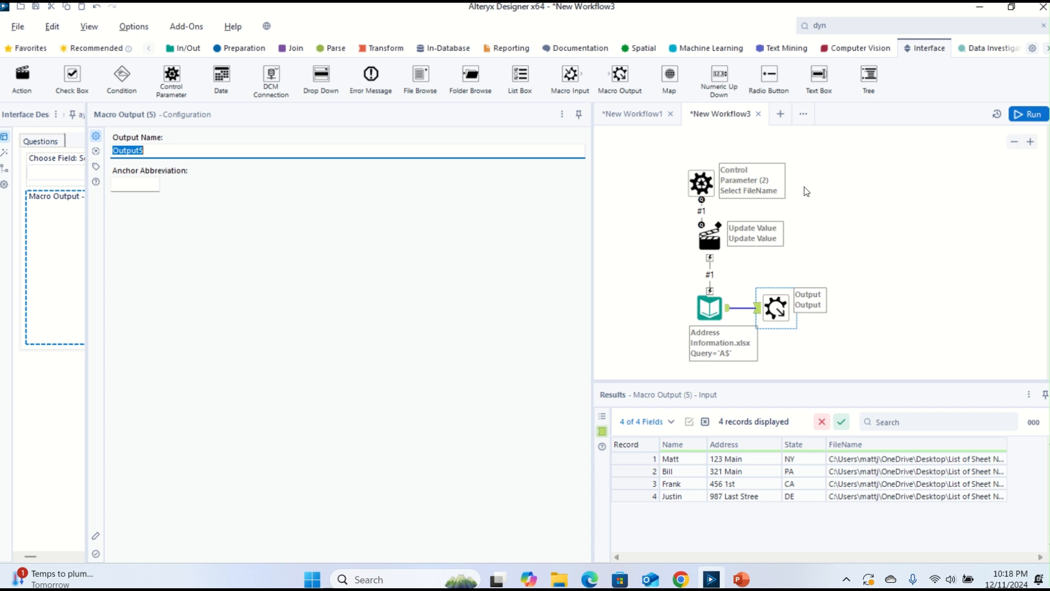
Step: Save the workflow as a Designer x64 macro named "Excel Macro" in the List of Sheet Name Macro folder
click(21, 30)
mouse_move(74, 177)
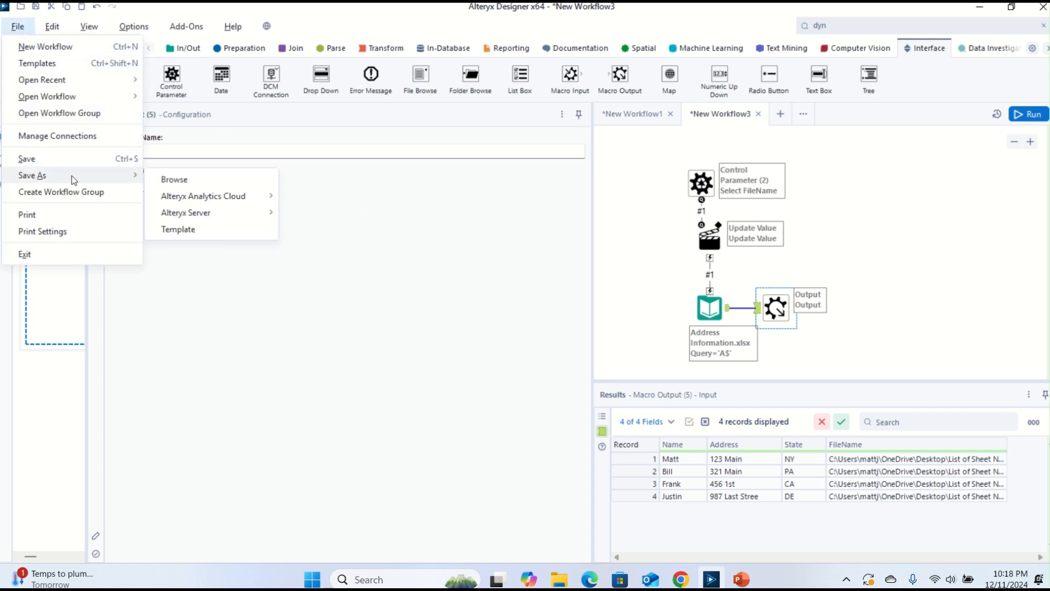
click(174, 180)
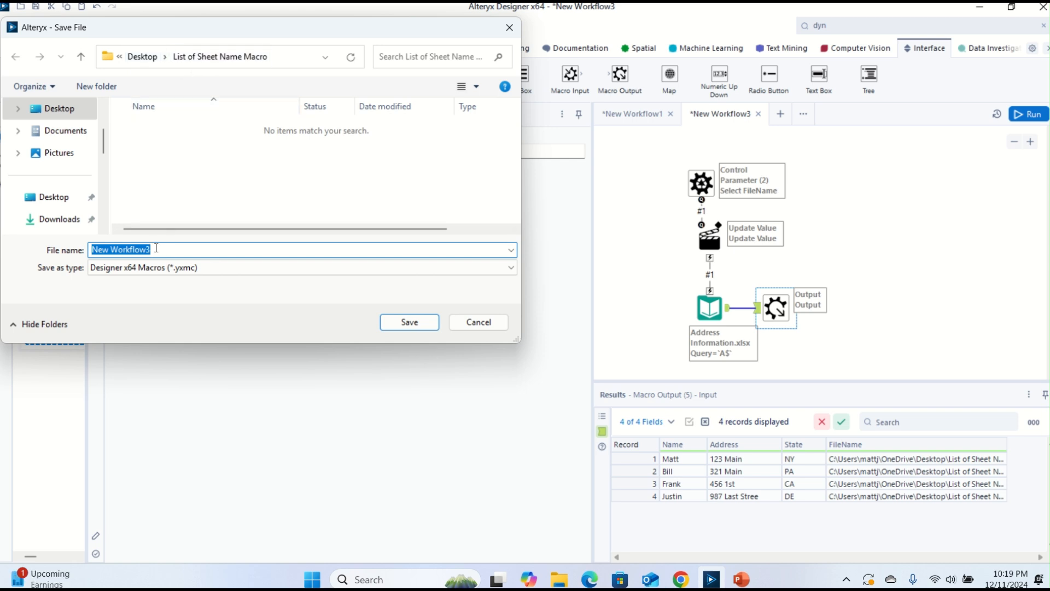
text(Excel)
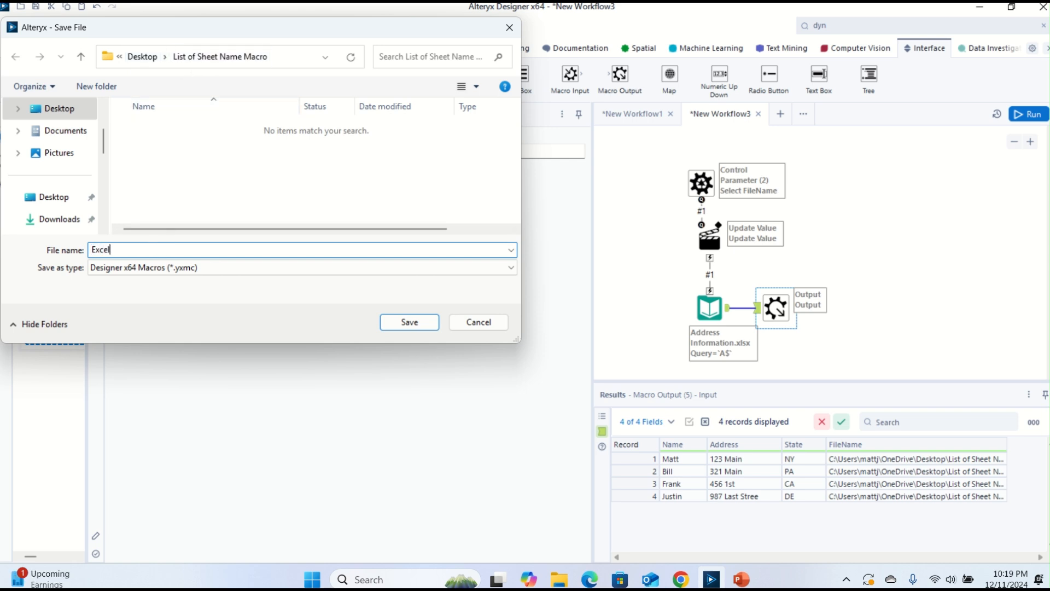
text( Macro)
key(Return)
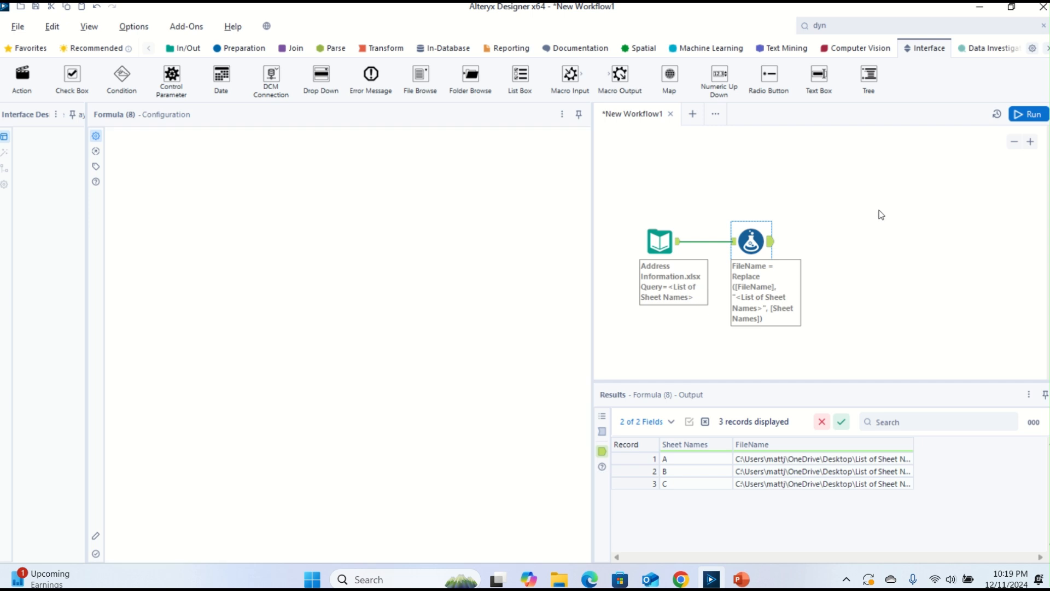
Step: Insert the Excel Macro from the List of Sheet Name Macro folder and connect it to the Formula tool's output
right_click(866, 242)
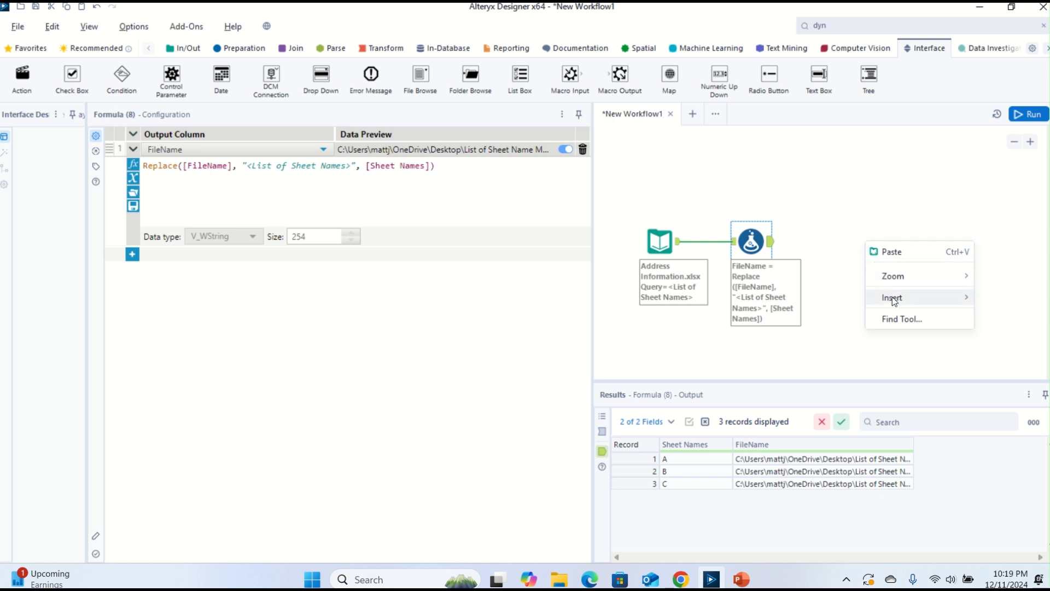
mouse_move(891, 298)
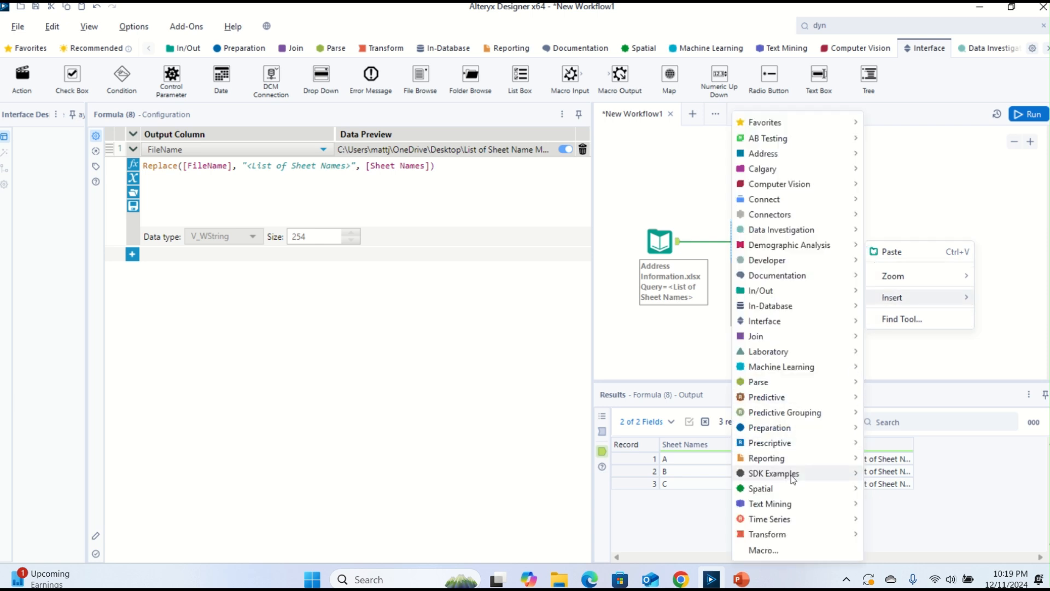
click(763, 550)
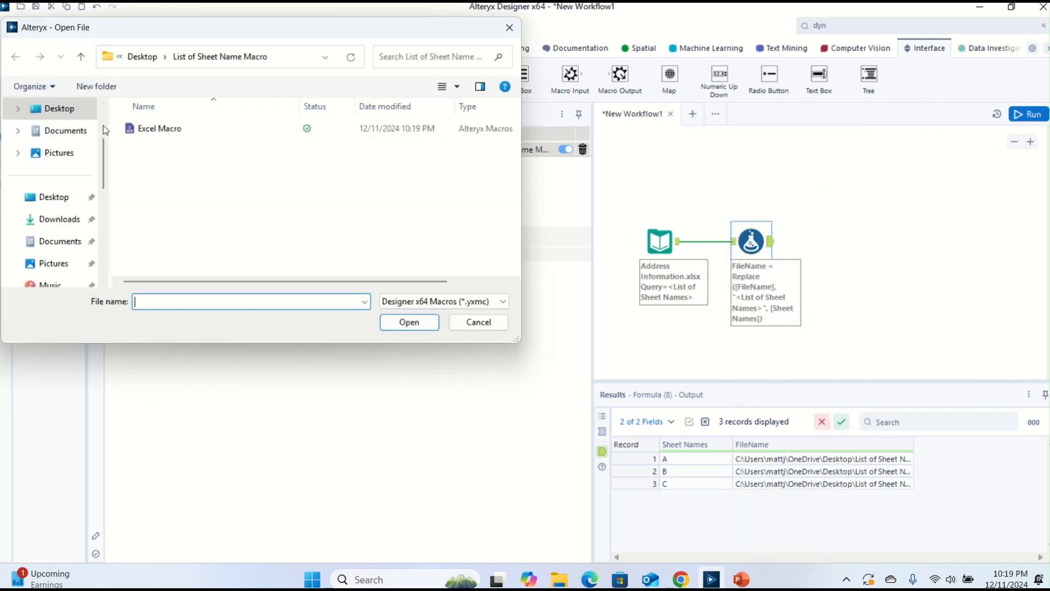
click(140, 140)
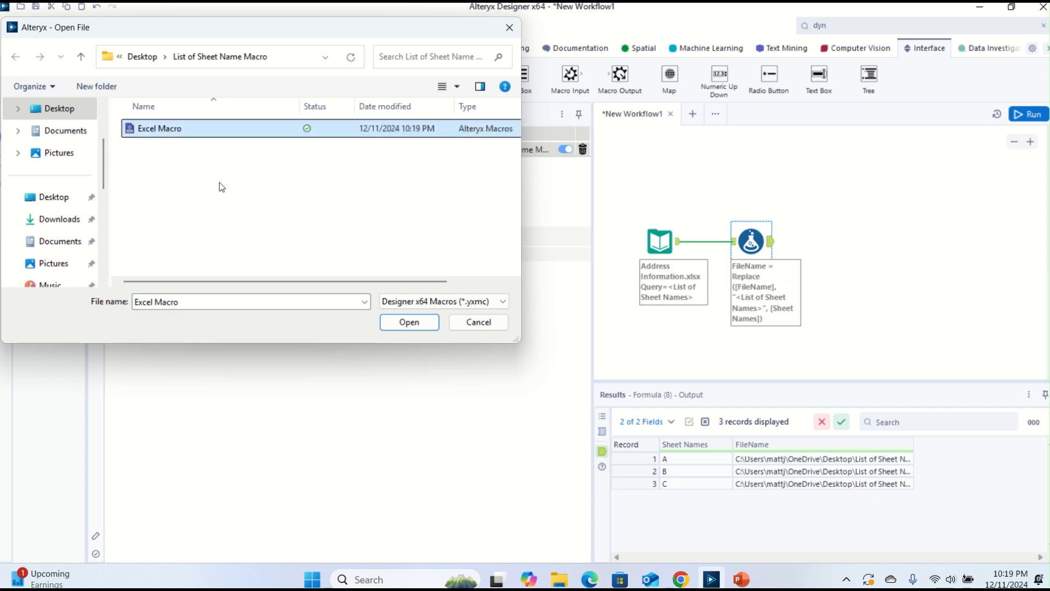
click(408, 323)
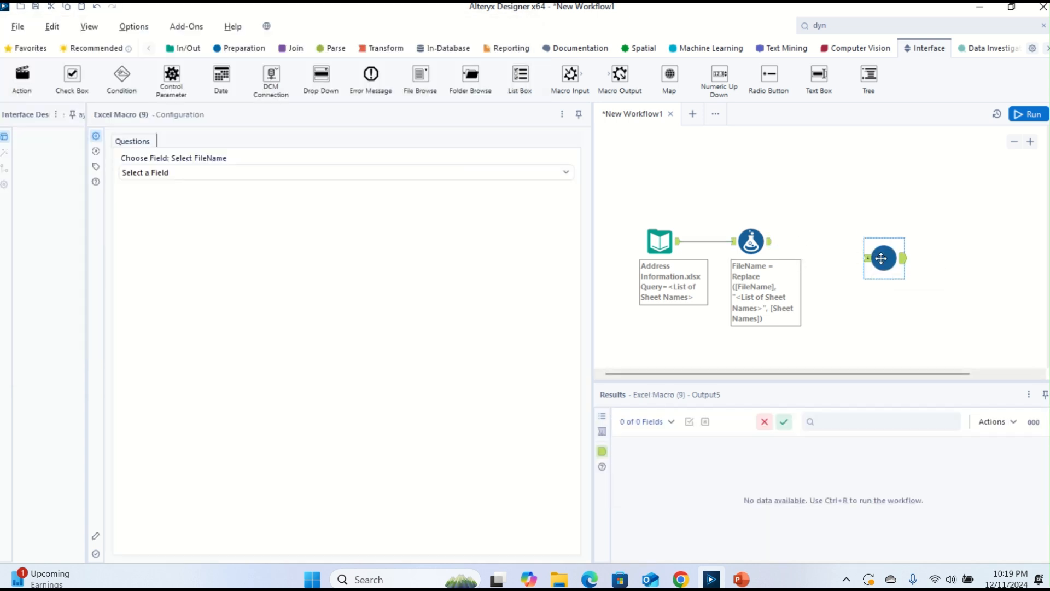
drag(862, 257, 828, 241)
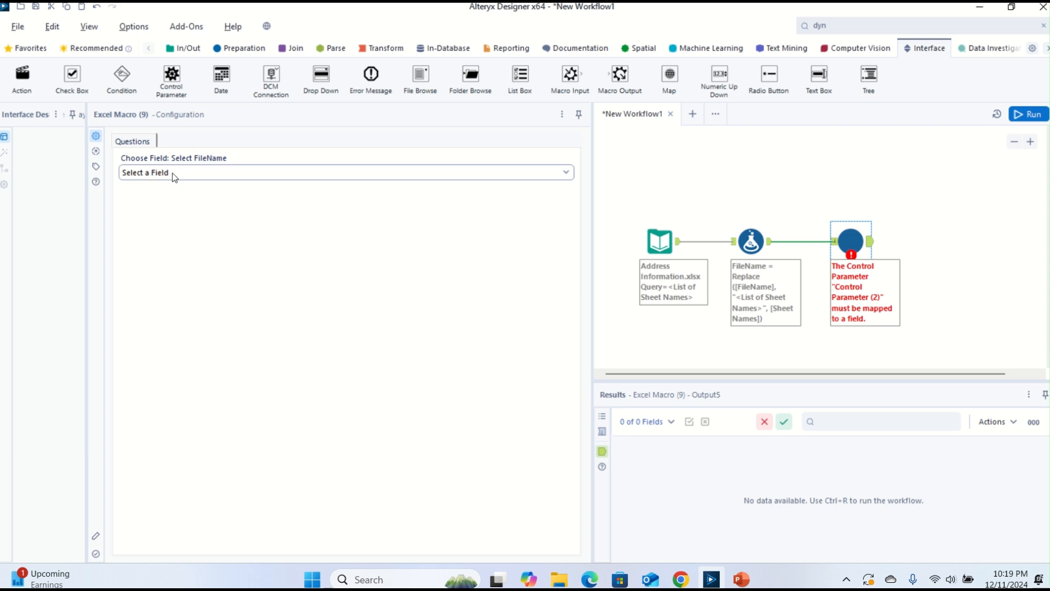
Step: Map the Excel Macro's Select FileName question to the FileName (V_WString) field
click(210, 173)
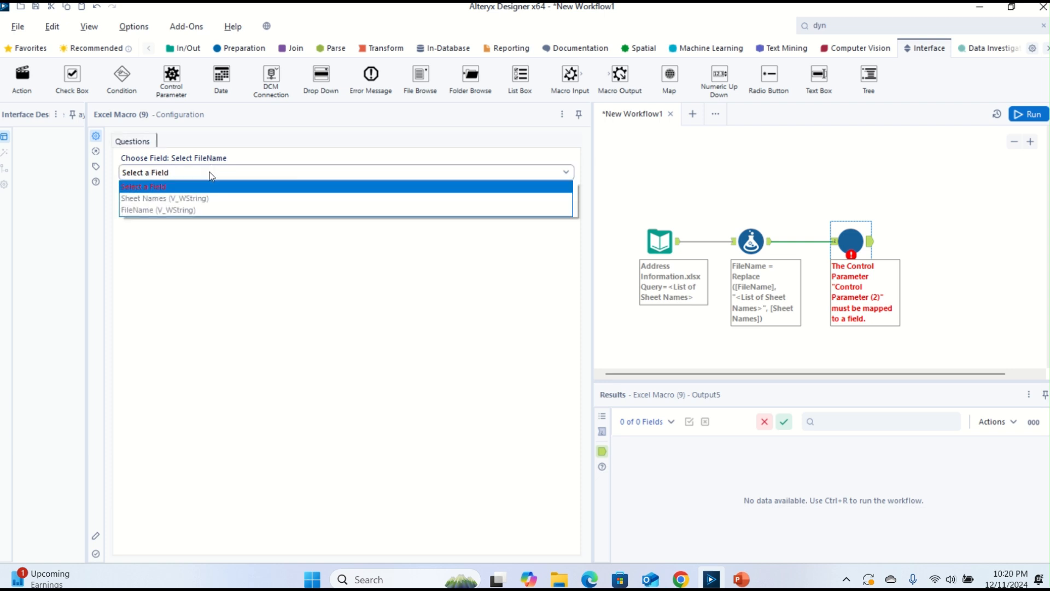
click(199, 210)
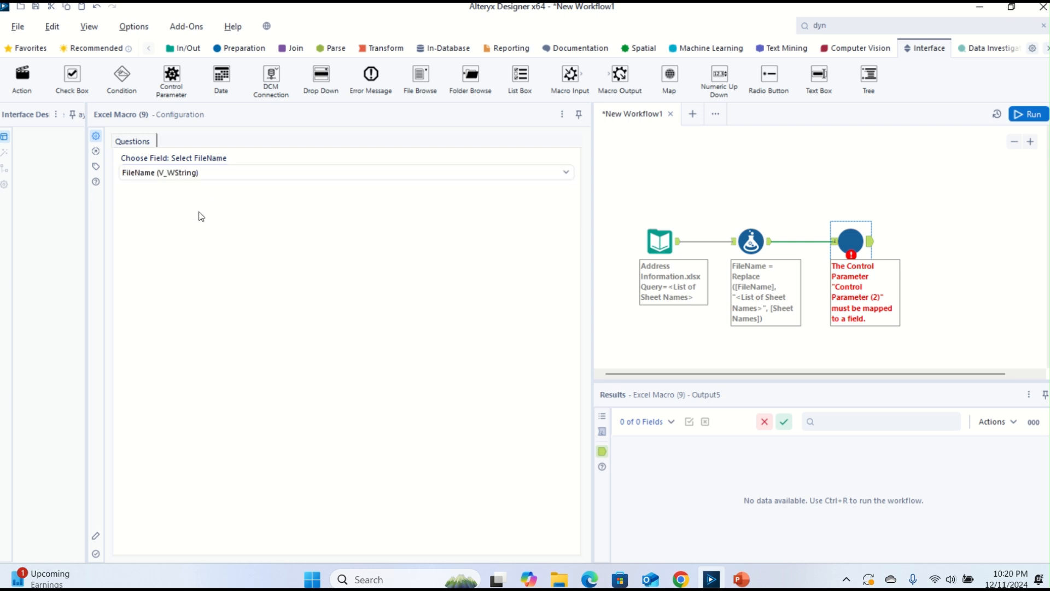
click(793, 175)
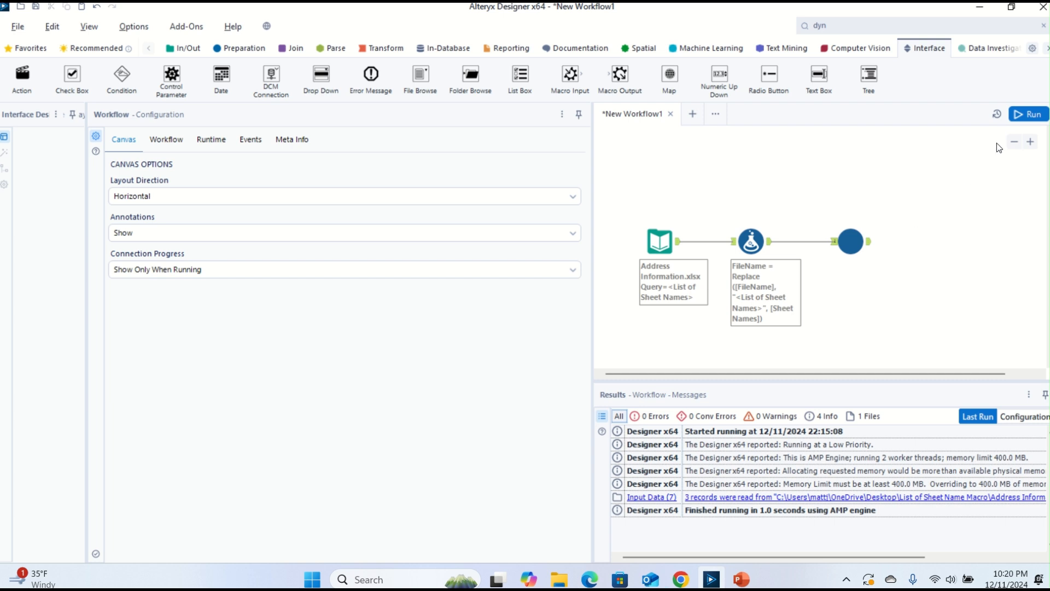
Step: Run the workflow and read the Excel Macro's messages in the results
click(1026, 121)
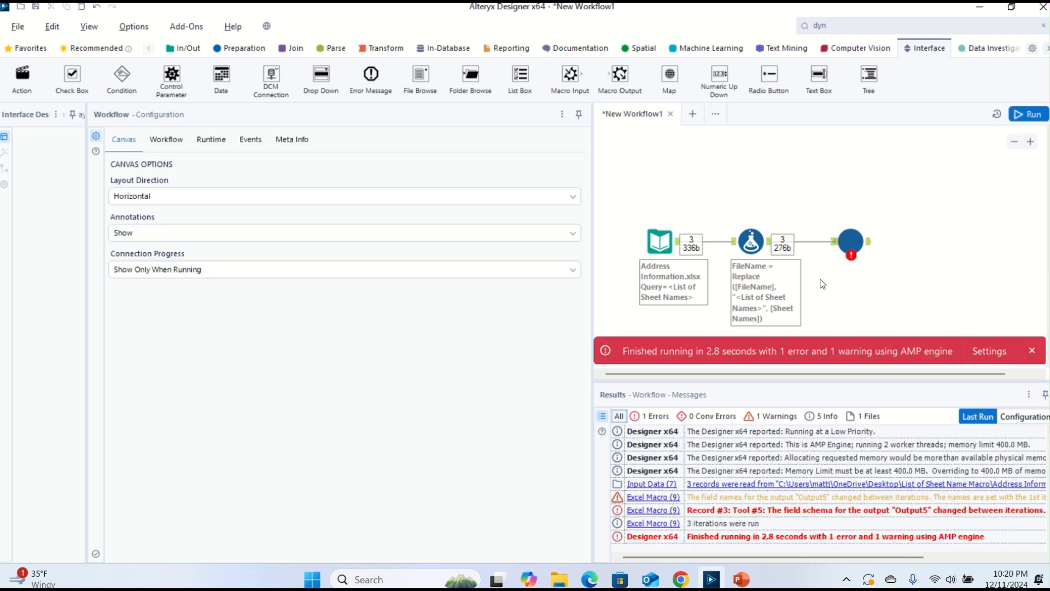
click(1033, 352)
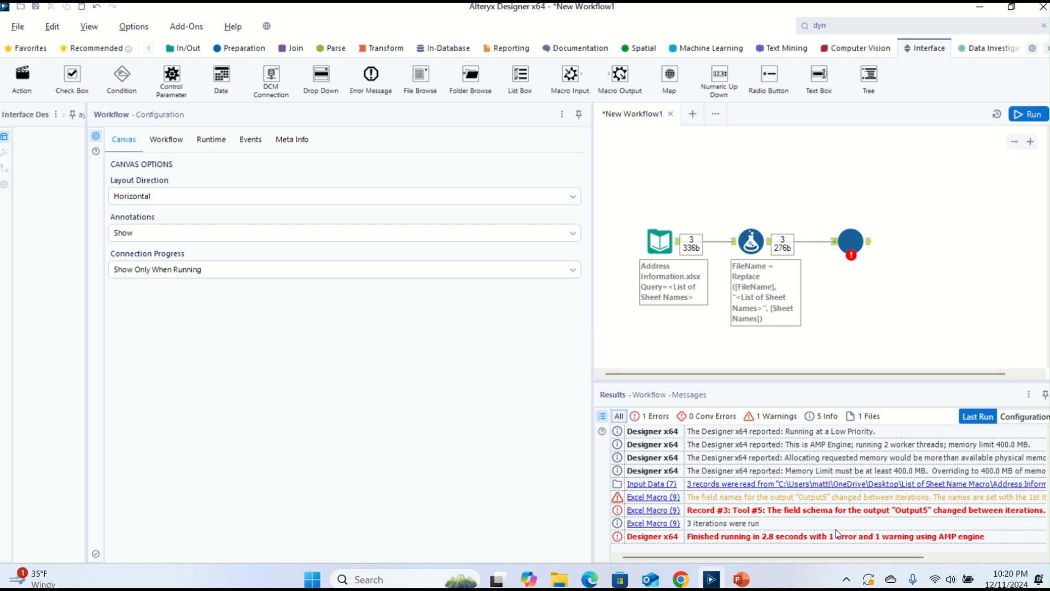
mouse_move(743, 557)
mouse_down()
mouse_move(789, 553)
mouse_move(746, 556)
mouse_up()
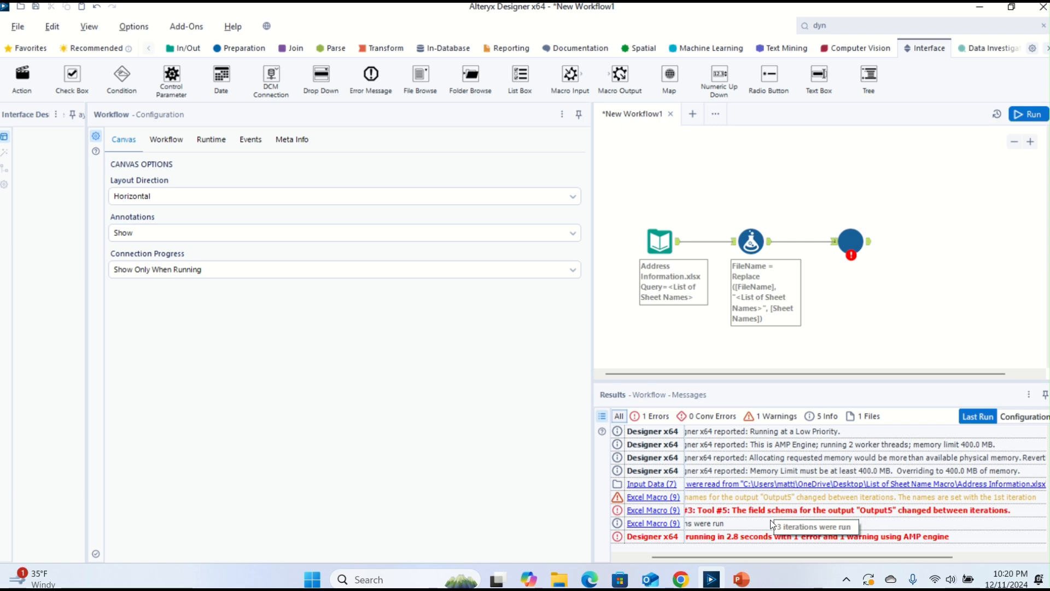
Step: Open the Excel Macro for editing from its tool in the workflow
click(849, 243)
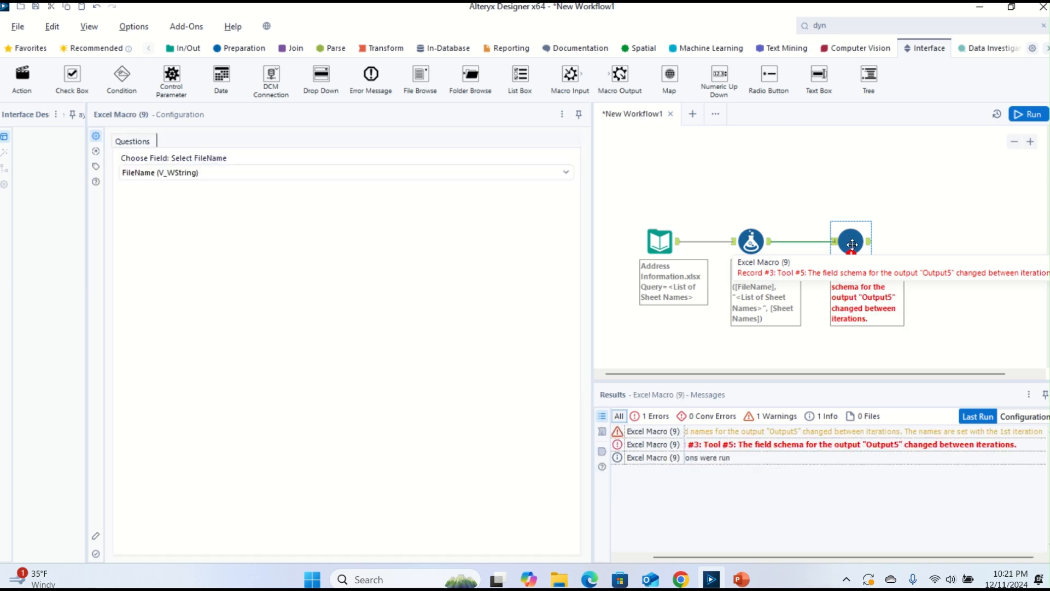
right_click(852, 245)
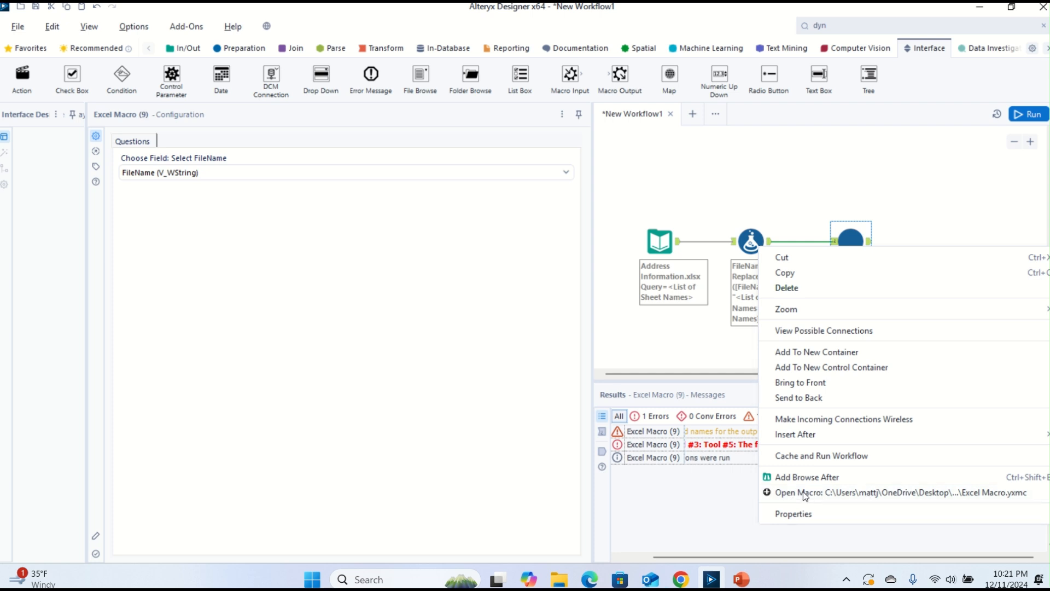
click(804, 493)
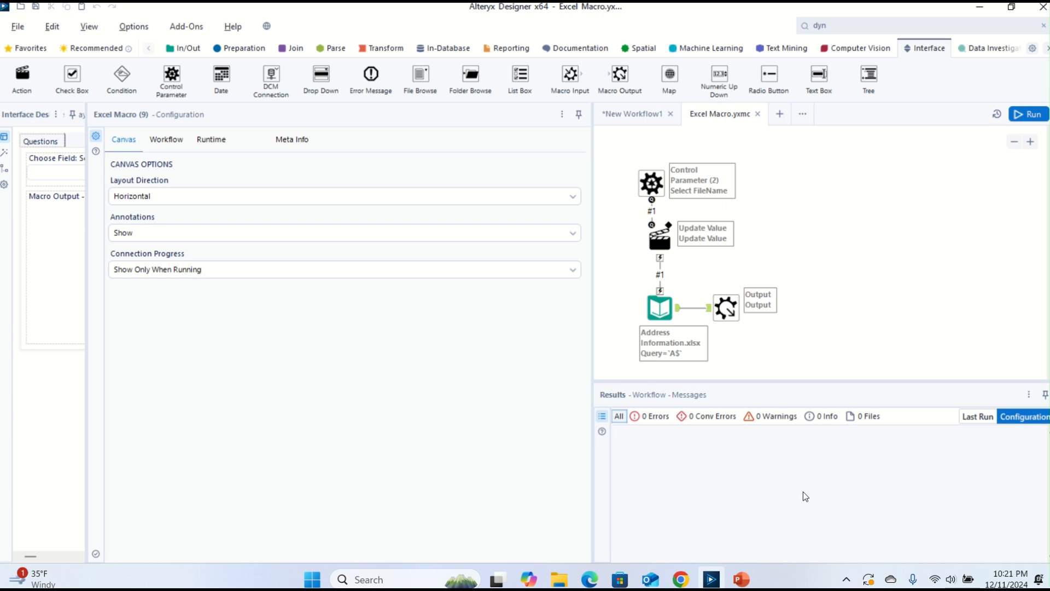
Step: Display the macro's properties in the Interface Designer, widened enough to read the Output Mode options in full
click(660, 308)
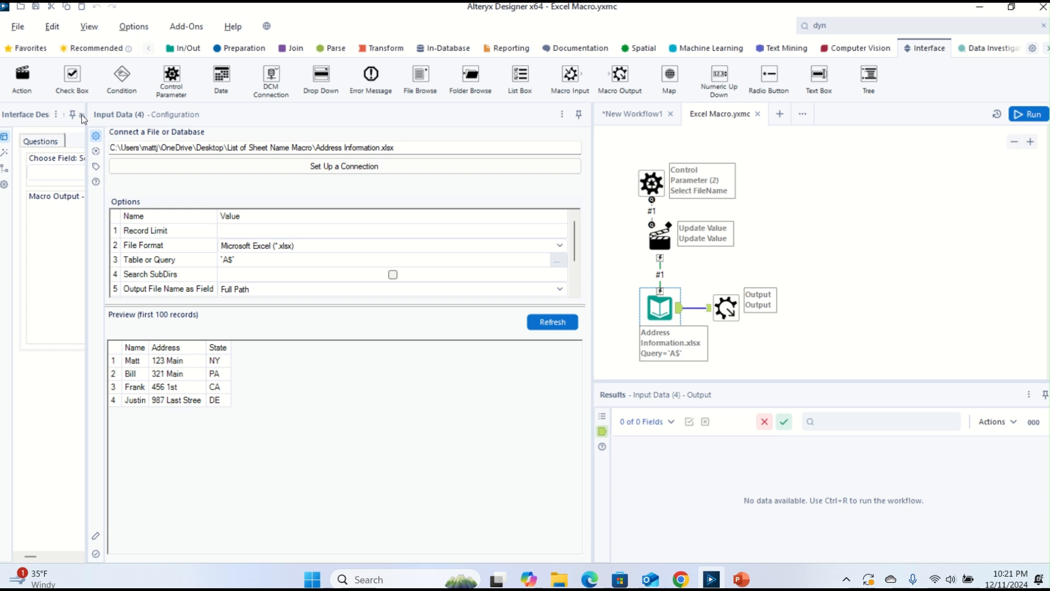
drag(86, 115, 260, 136)
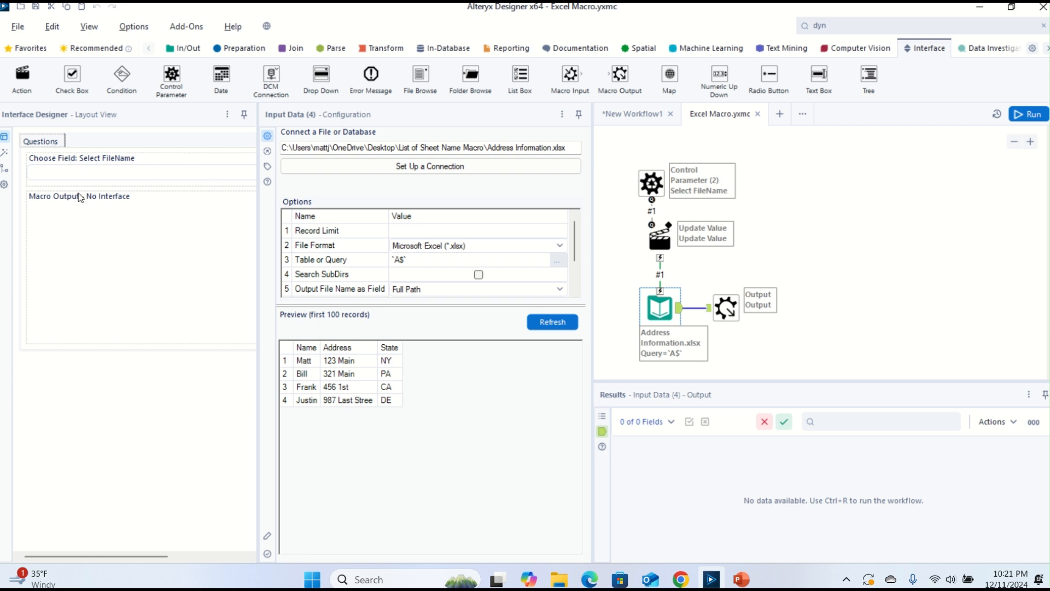
click(87, 27)
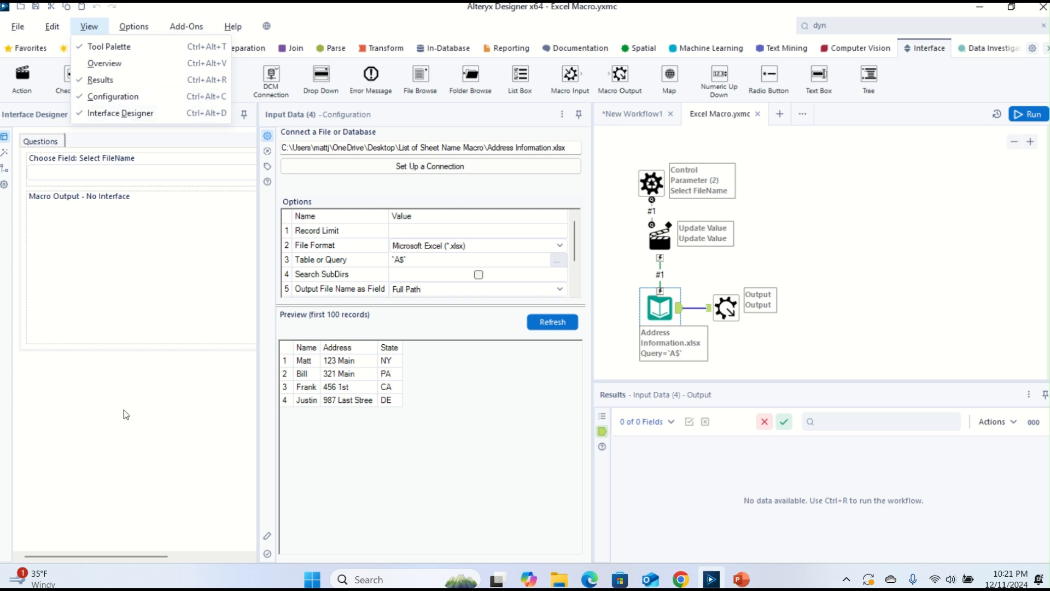
click(86, 408)
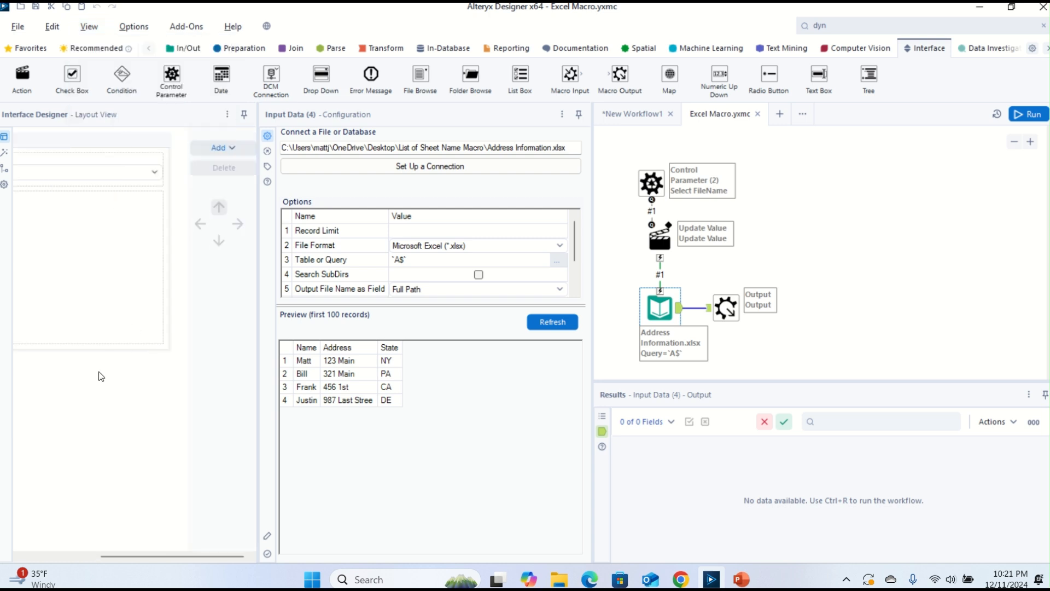
click(105, 247)
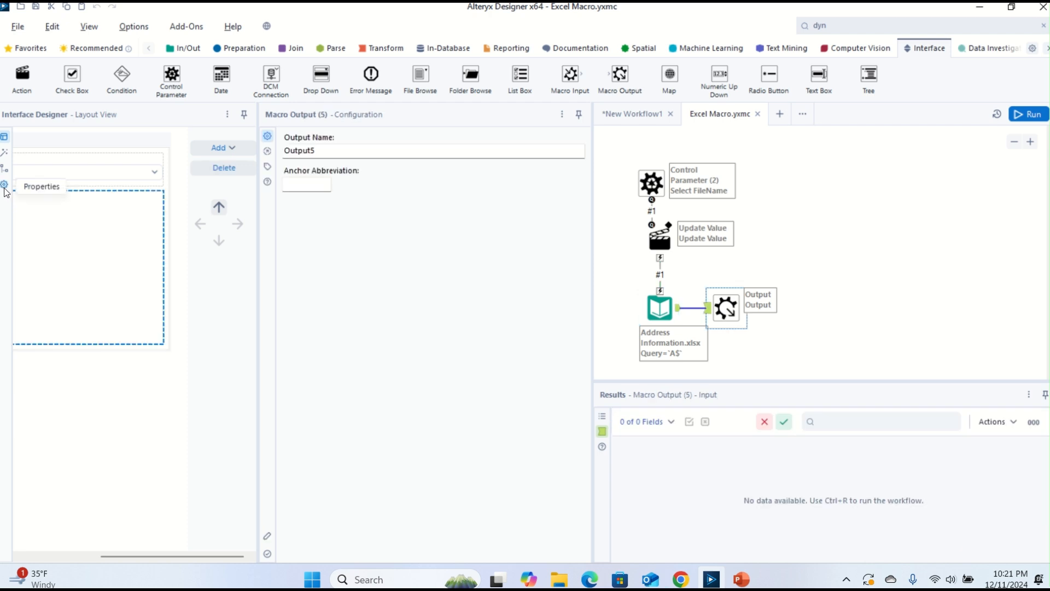
click(4, 185)
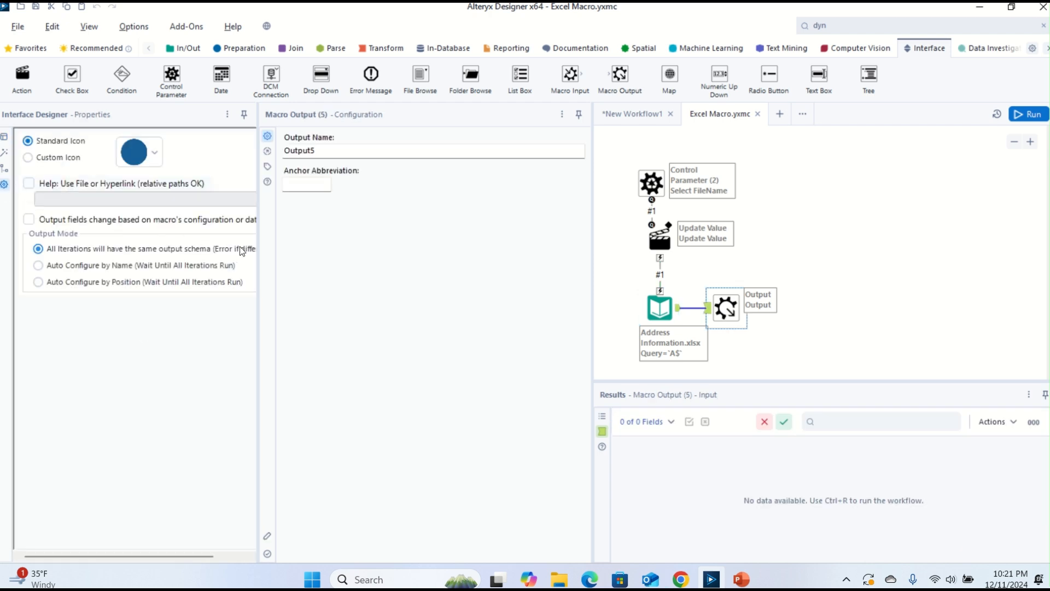
drag(258, 244, 340, 242)
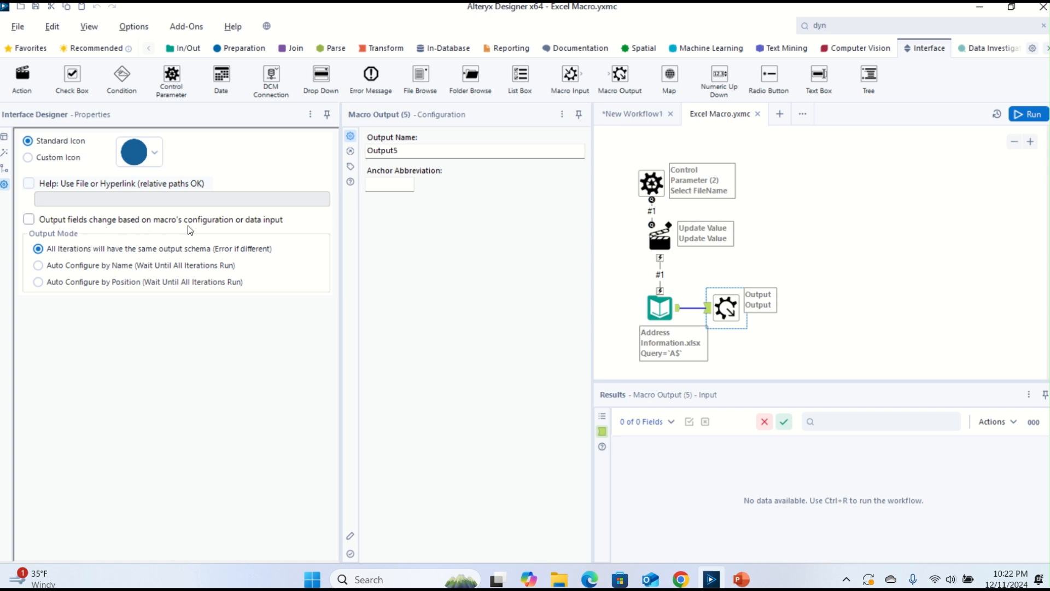
Step: Let output fields change based on the macro's configuration or data input, and set Output Mode to Auto Configure by Name
click(28, 220)
click(39, 266)
click(824, 233)
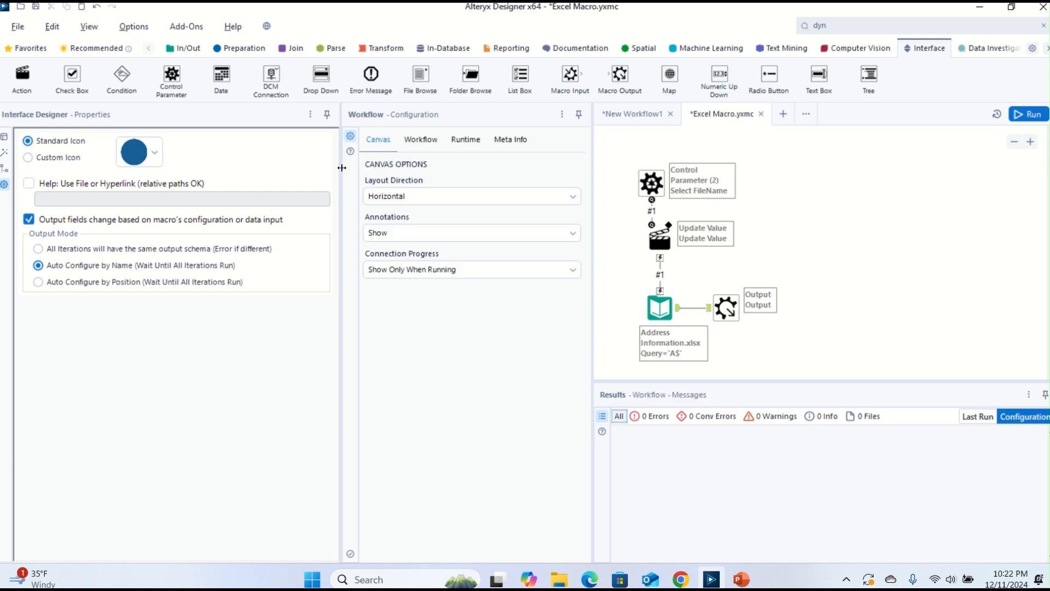
Step: Save and close the Excel Macro, return to New Workflow1 and accept the macro refresh
click(36, 8)
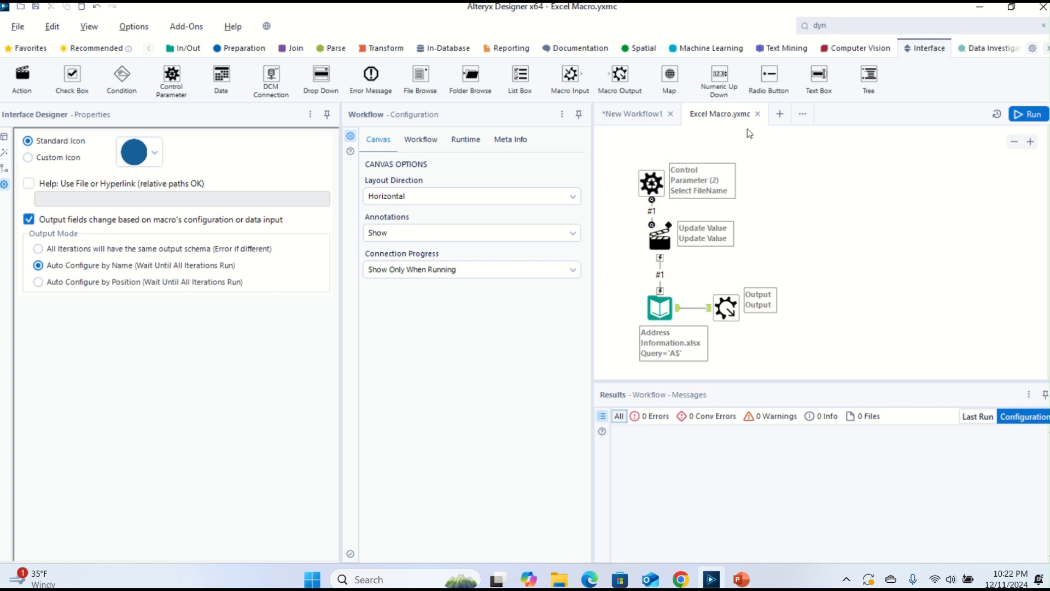
click(758, 114)
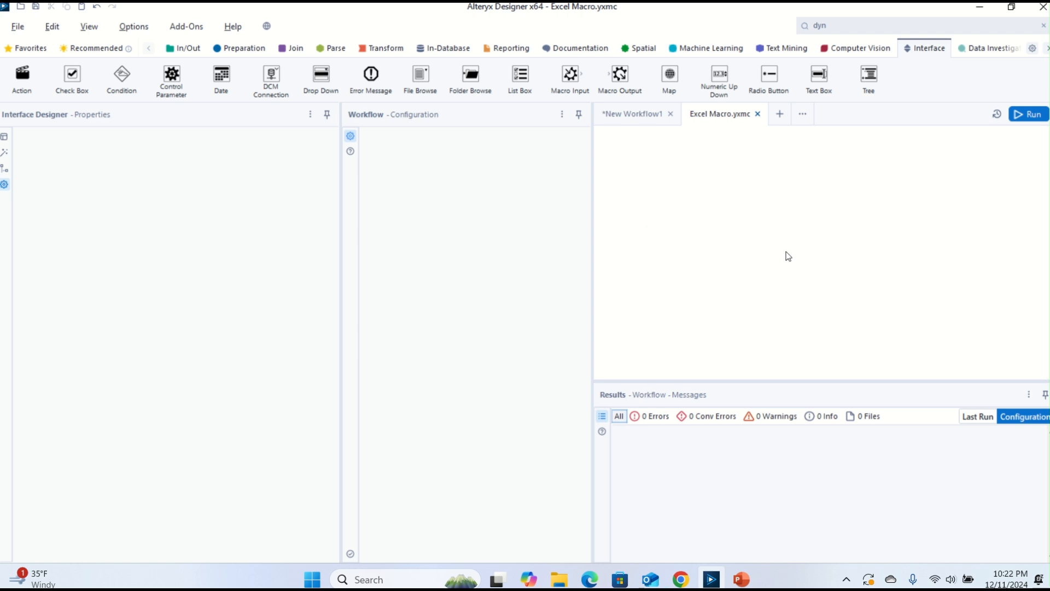
click(648, 113)
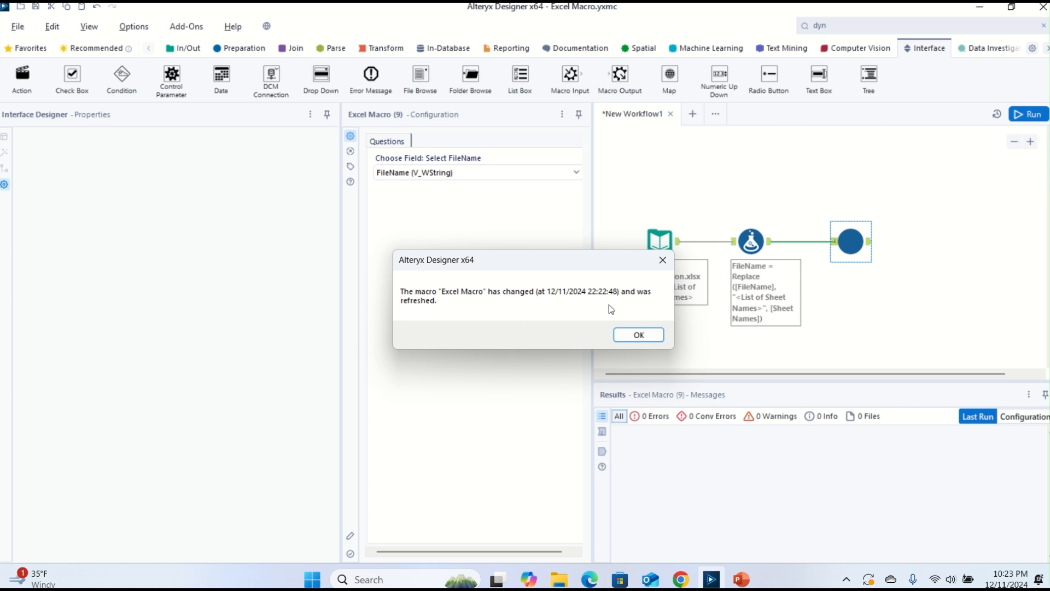
click(637, 335)
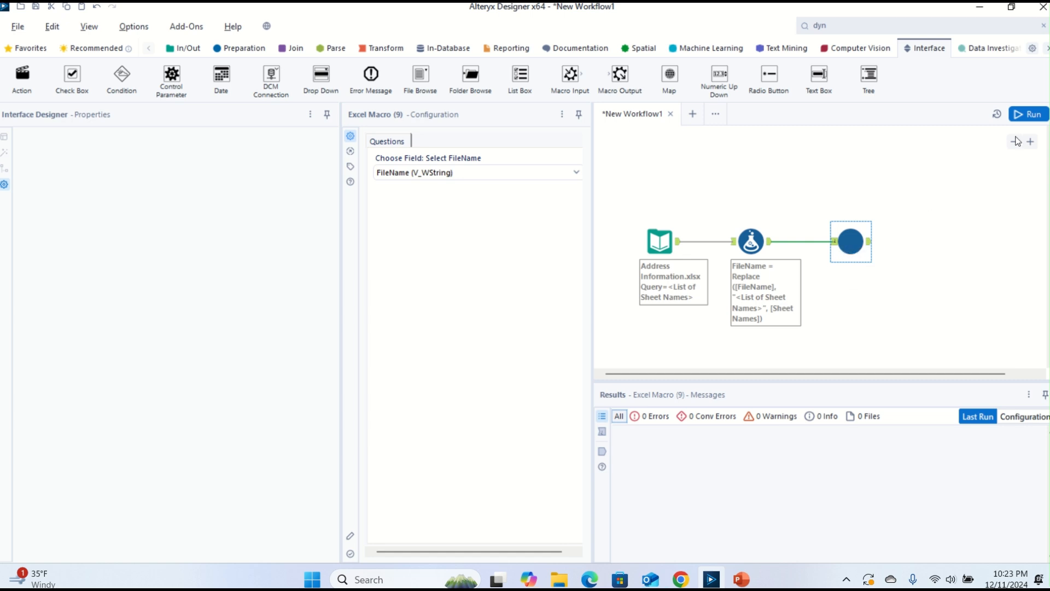
Step: Rerun the workflow and review the Excel Macro's output records from all sheets, including the FileName and ZIP fields
click(1034, 115)
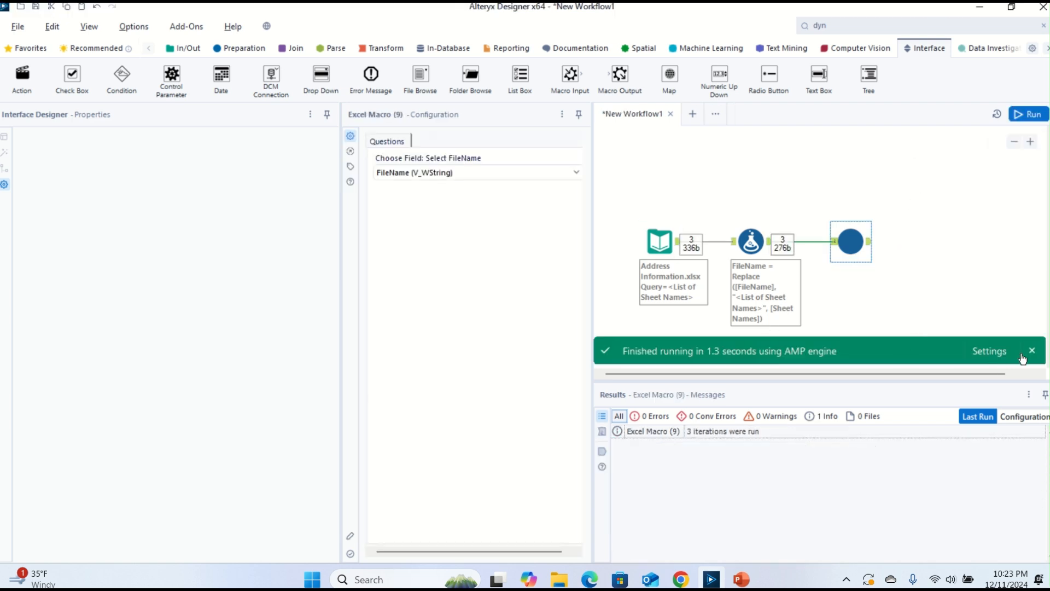
click(1022, 357)
click(868, 243)
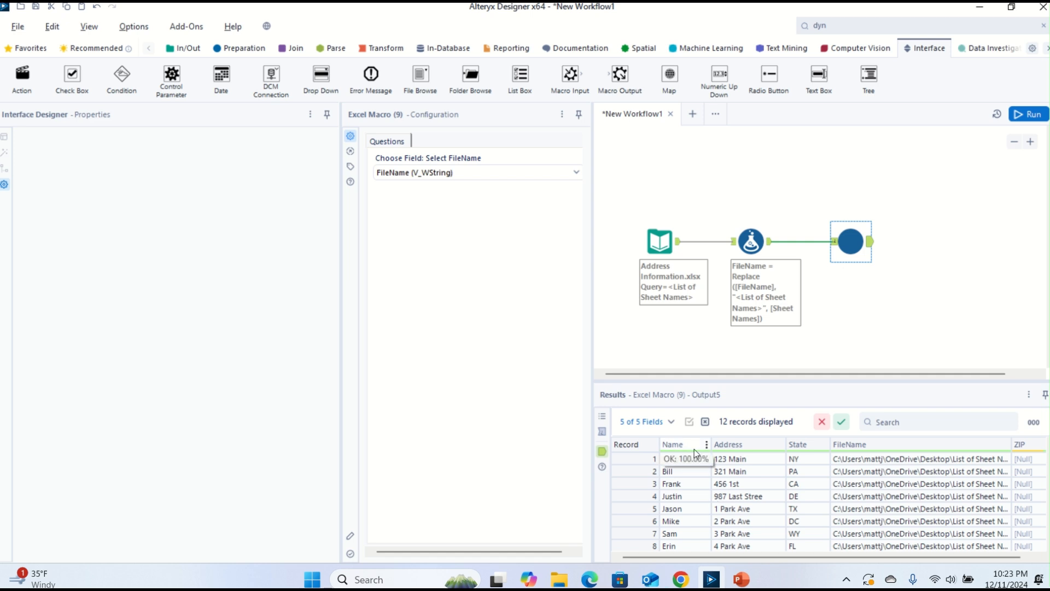
scroll(805, 478, down, 2)
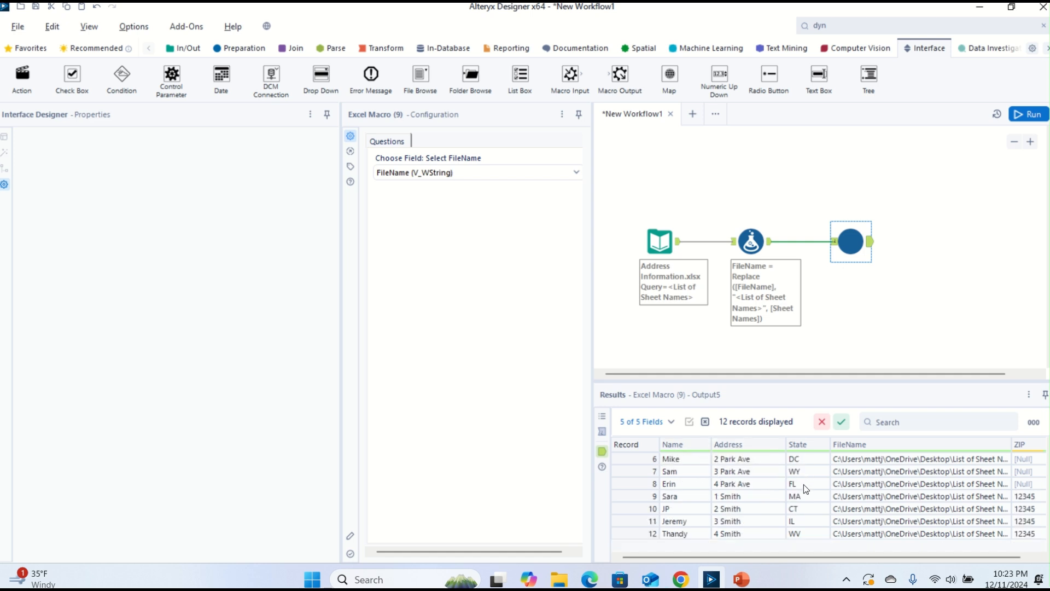
drag(756, 553, 838, 554)
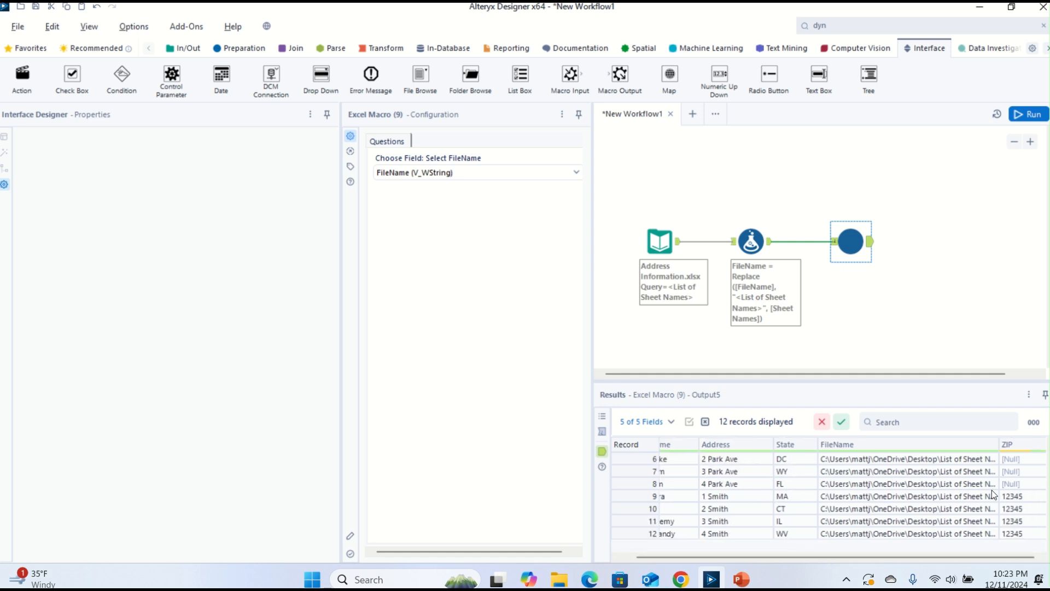
scroll(994, 491, up, 2)
scroll(994, 491, down, 2)
scroll(889, 507, up, 1)
scroll(888, 507, up, 1)
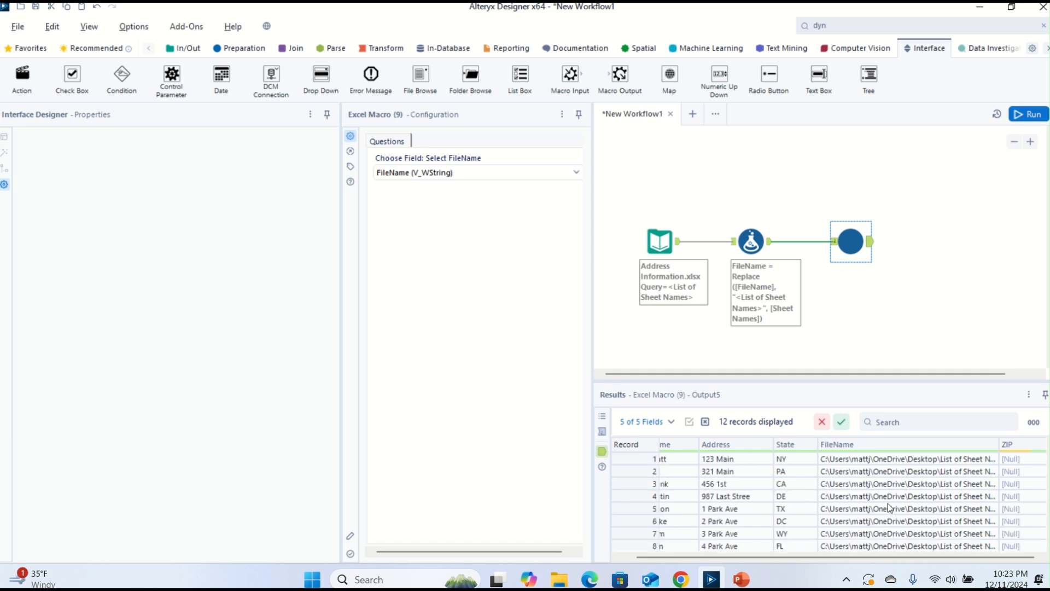
scroll(781, 536, down, 2)
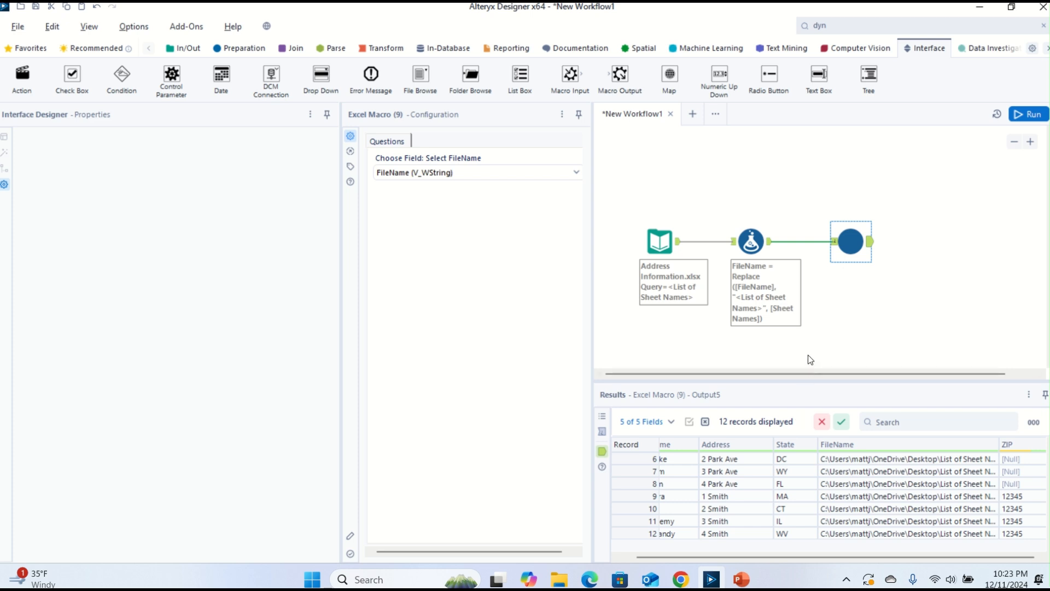
Step: Widen the FileName column in the Formula tool's output and examine the full path for each sheet name
click(754, 245)
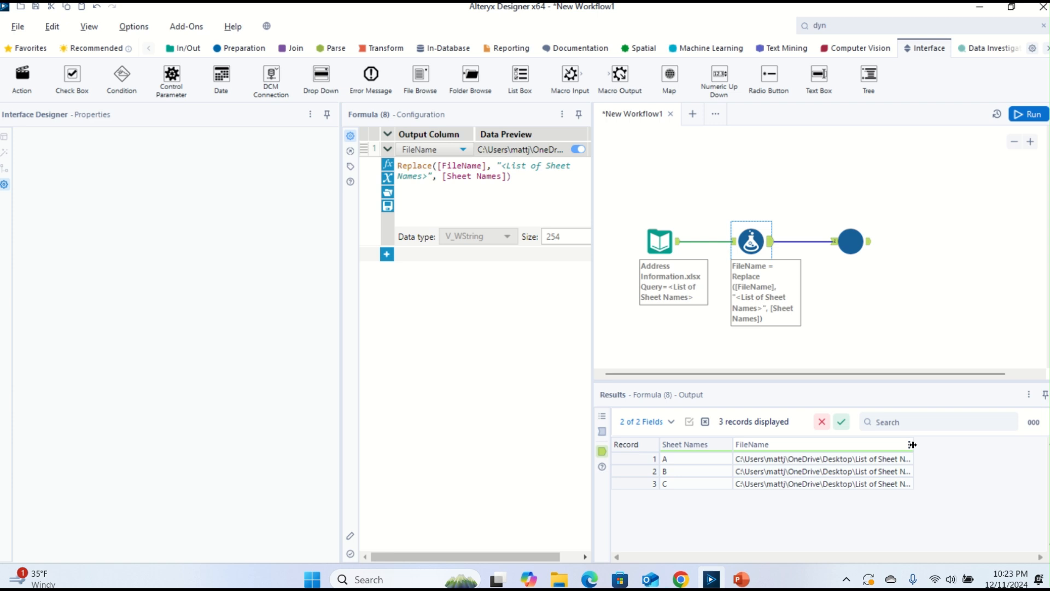
drag(913, 445, 1045, 444)
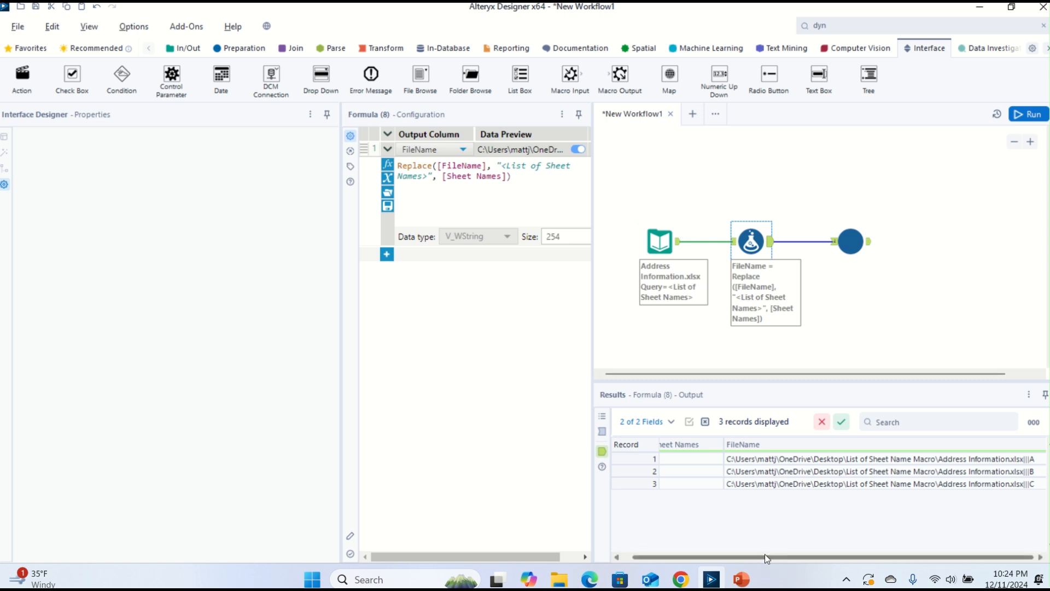
drag(765, 556, 706, 558)
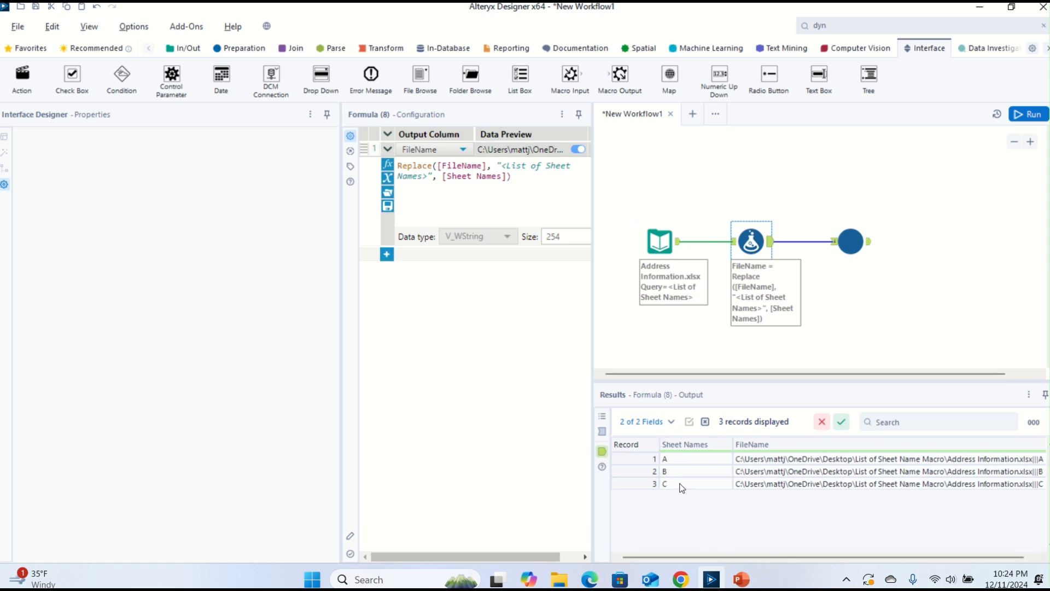